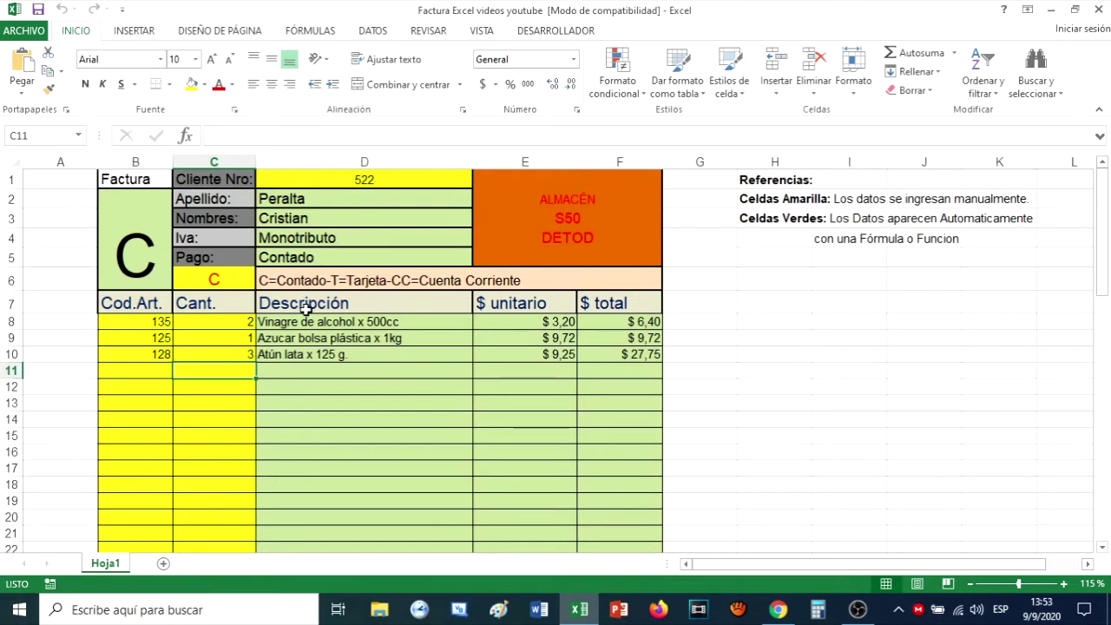
In F23, start an SI formula that returns blank when F8 is empty
{"action": "scroll", "coordinate": [304, 311], "scroll_direction": "down", "scroll_amount": 1}
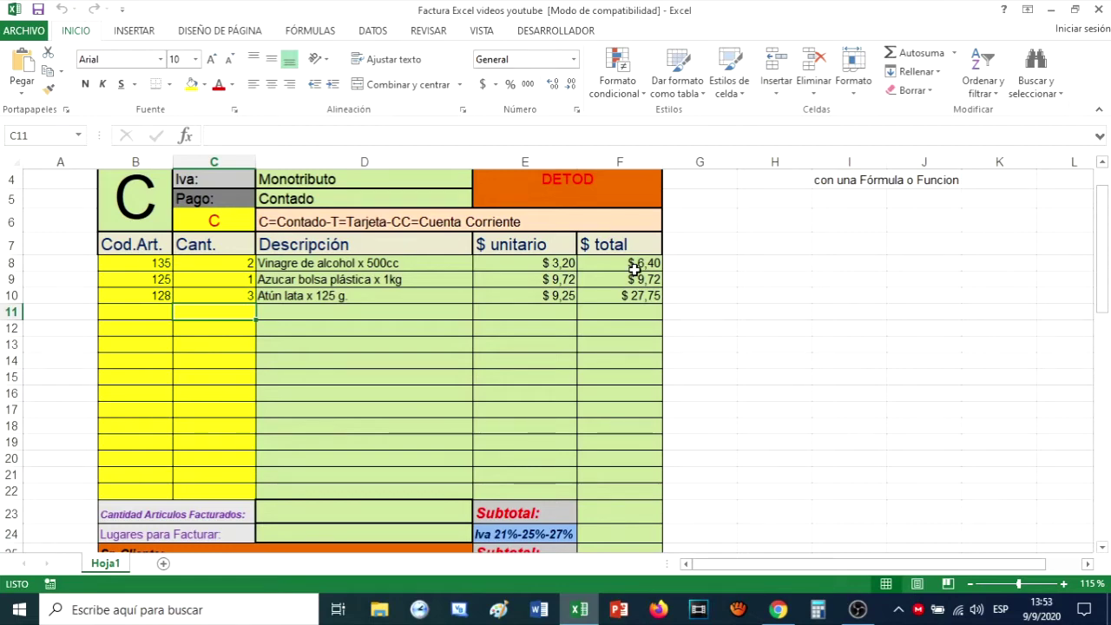
{"action": "scroll", "coordinate": [649, 352], "scroll_direction": "down", "scroll_amount": 2}
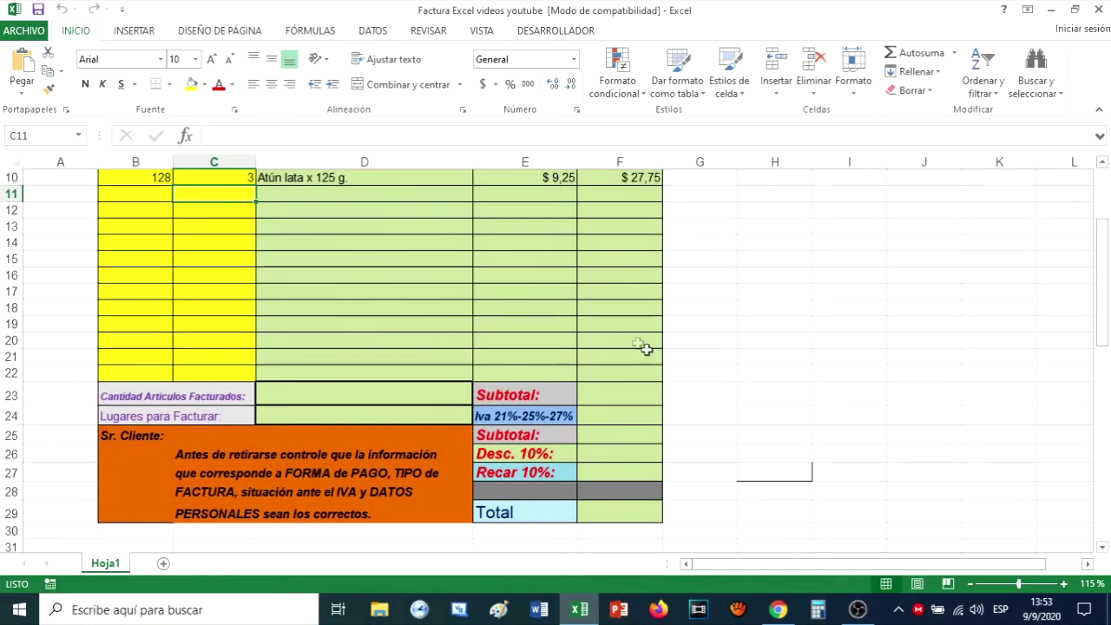
{"action": "scroll", "coordinate": [497, 310], "scroll_direction": "up", "scroll_amount": 2}
{"action": "scroll", "coordinate": [497, 310], "scroll_direction": "down", "scroll_amount": 1}
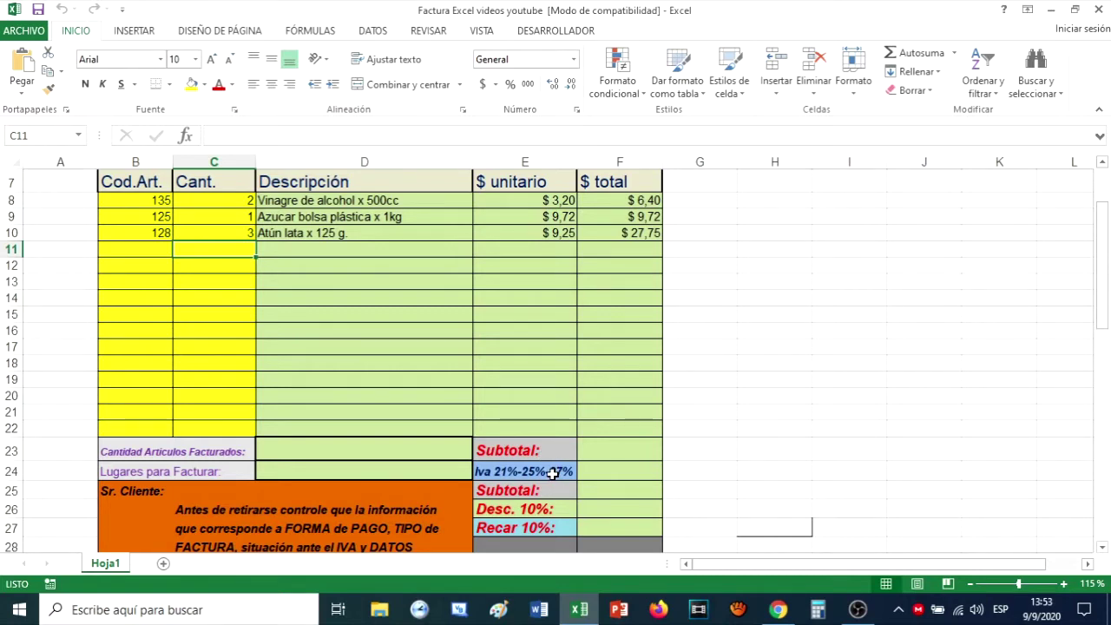
{"action": "scroll", "coordinate": [552, 473], "scroll_direction": "up", "scroll_amount": 2}
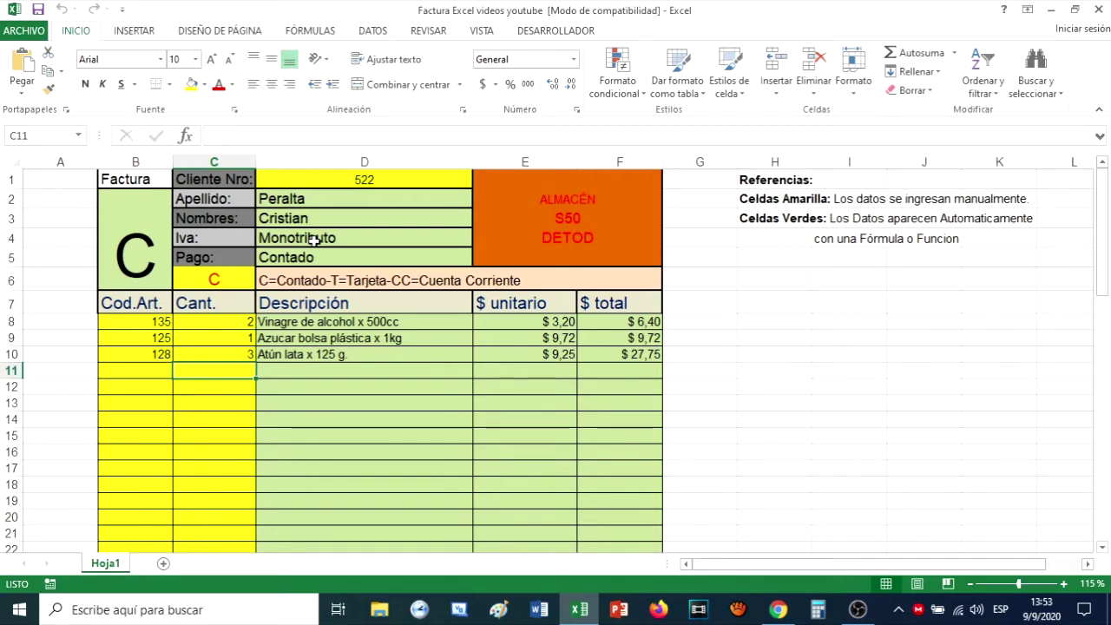
{"action": "scroll", "coordinate": [314, 240], "scroll_direction": "down", "scroll_amount": 3}
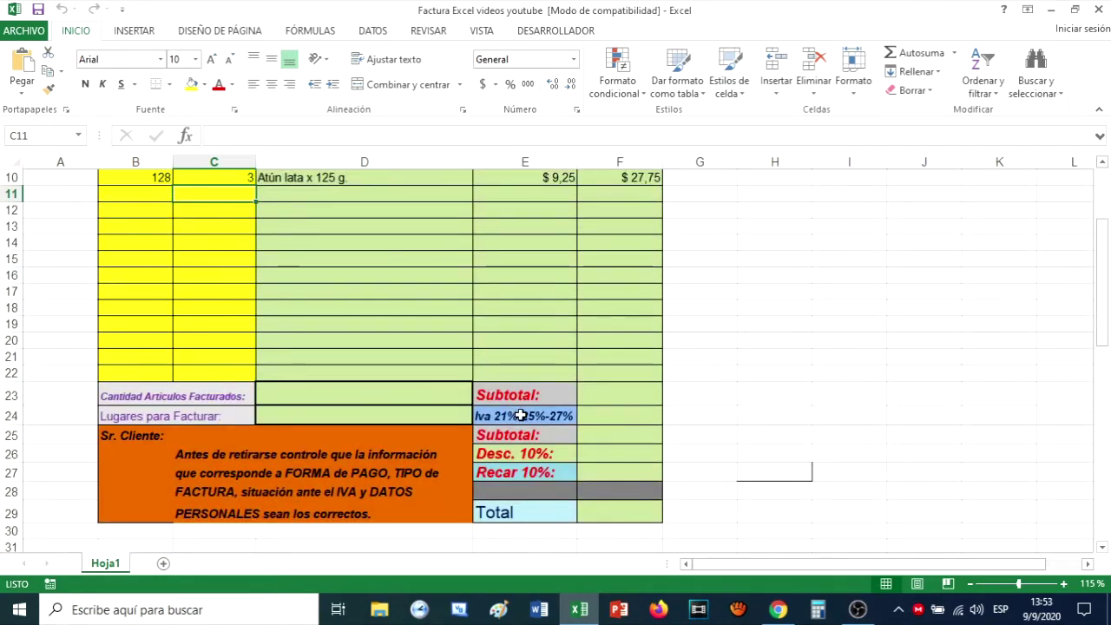
{"action": "scroll", "coordinate": [521, 416], "scroll_direction": "up", "scroll_amount": 1}
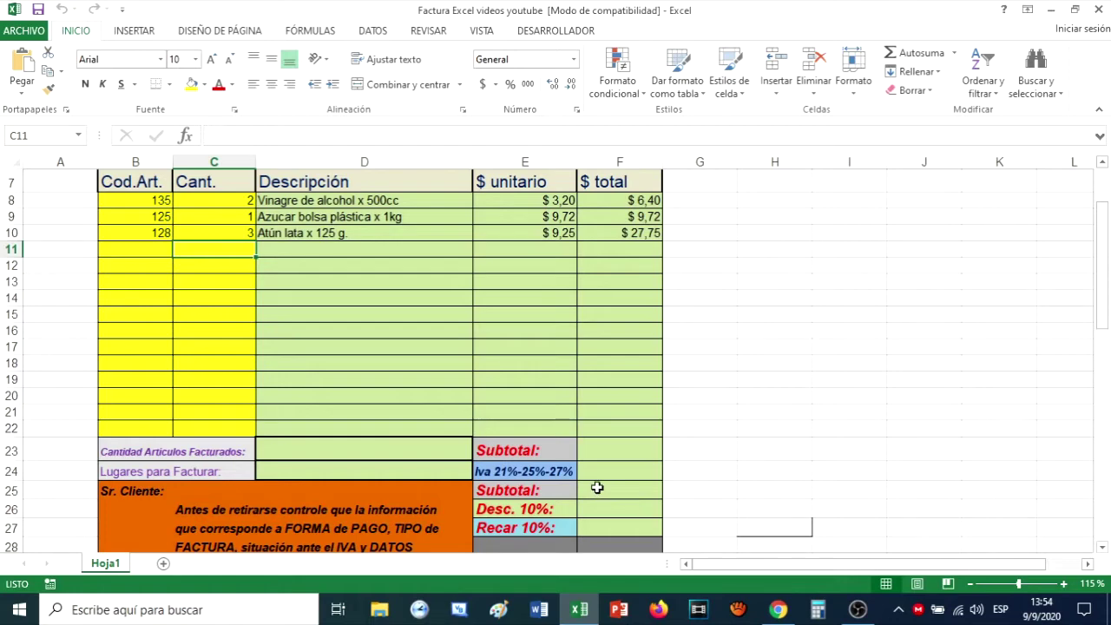
{"action": "scroll", "coordinate": [498, 355], "scroll_direction": "up", "scroll_amount": 1}
{"action": "scroll", "coordinate": [498, 346], "scroll_direction": "down", "scroll_amount": 2}
{"action": "scroll", "coordinate": [499, 342], "scroll_direction": "up", "scroll_amount": 1}
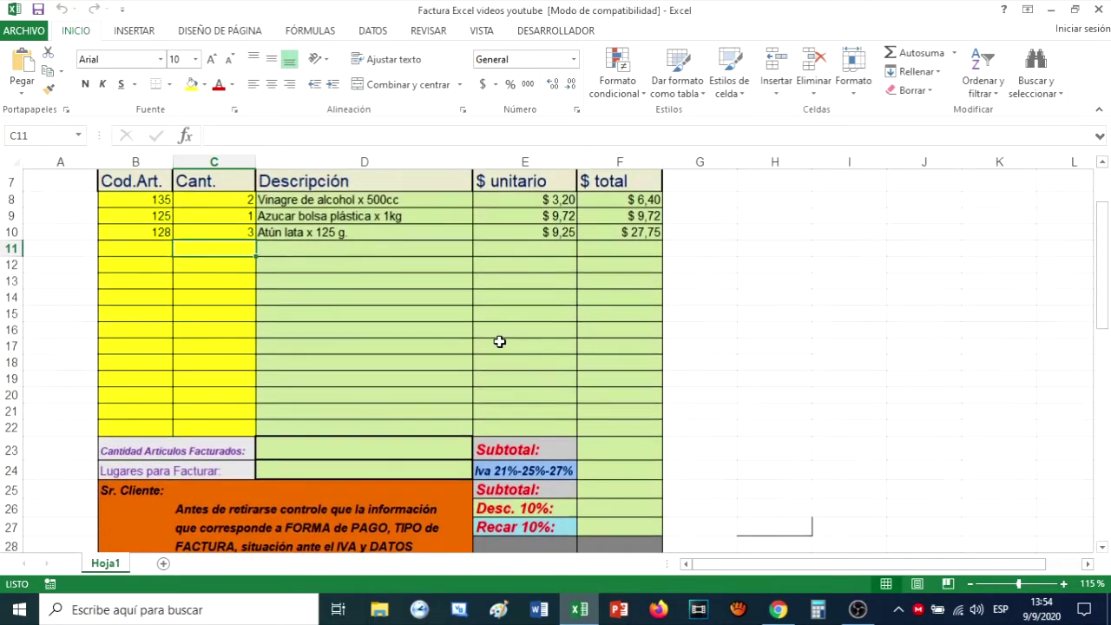
{"action": "left_click", "coordinate": [605, 455]}
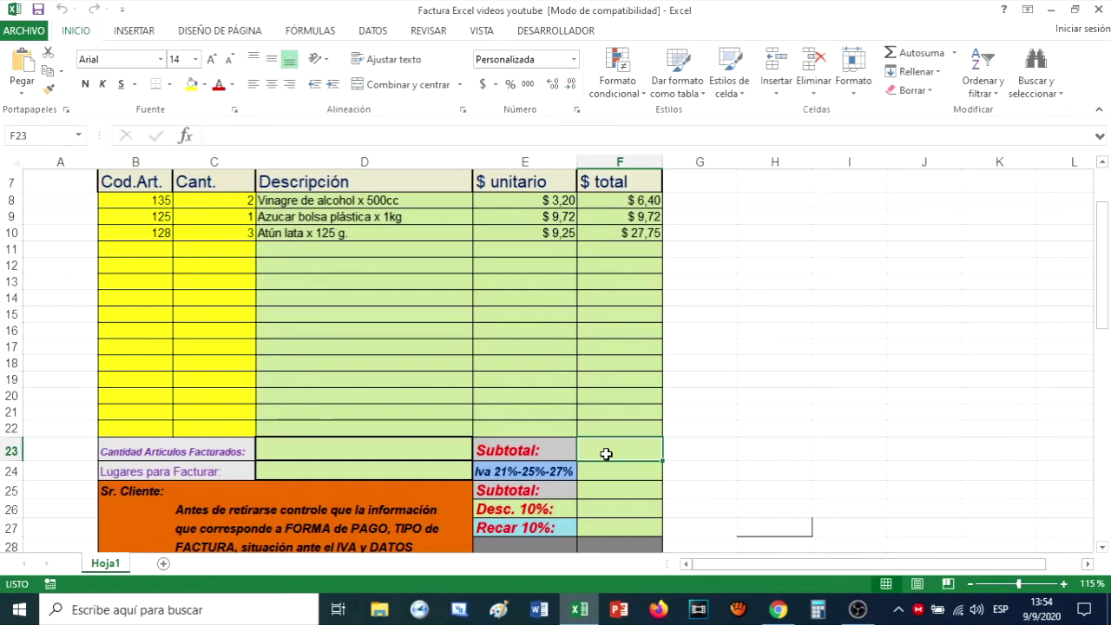
{"action": "type", "text": "=S"}
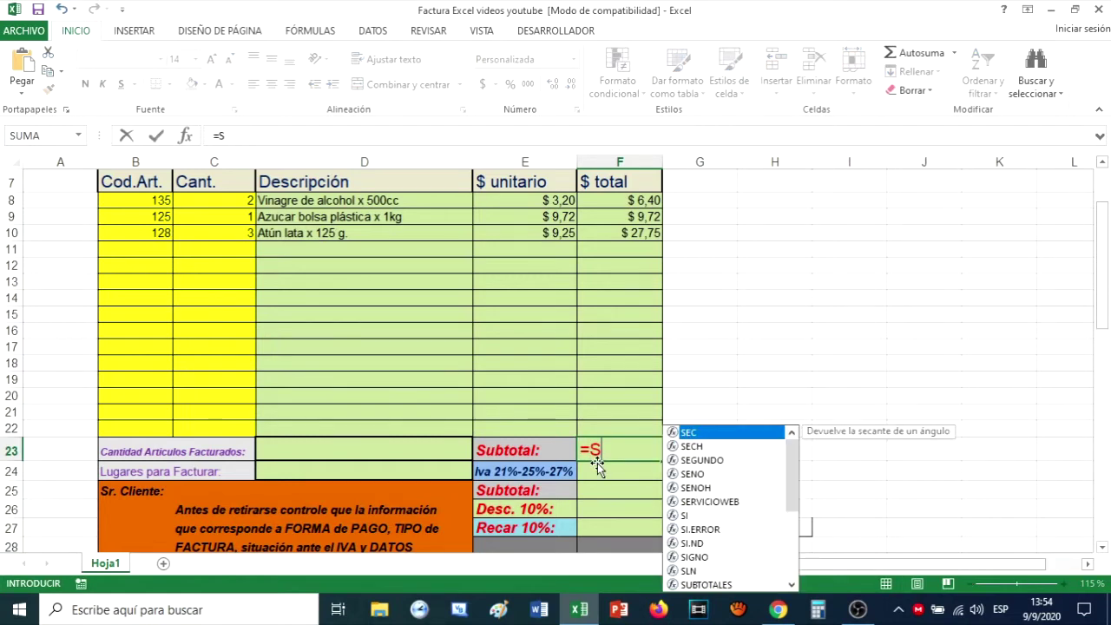
{"action": "type", "text": "i("}
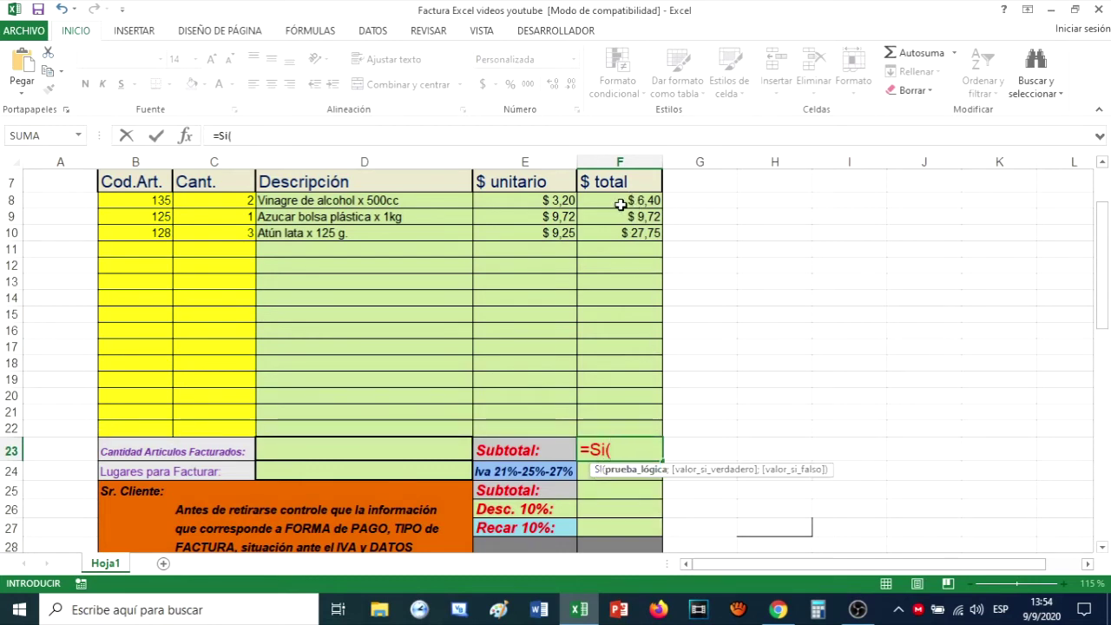
{"action": "left_click", "coordinate": [620, 203]}
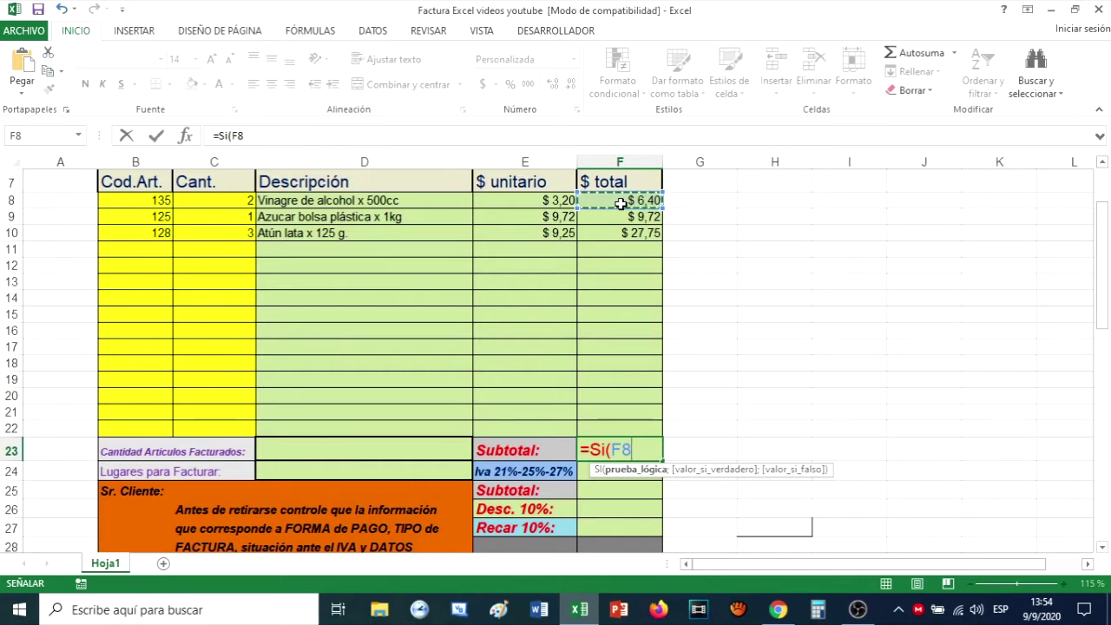
{"action": "type", "text": "=\"\""}
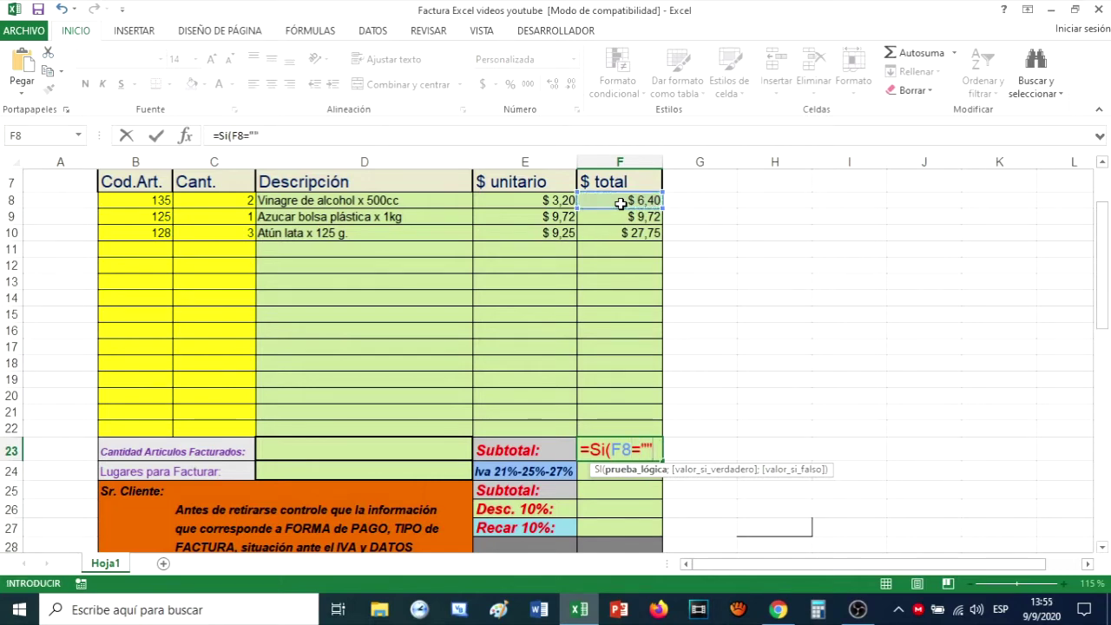
{"action": "type", "text": ";"}
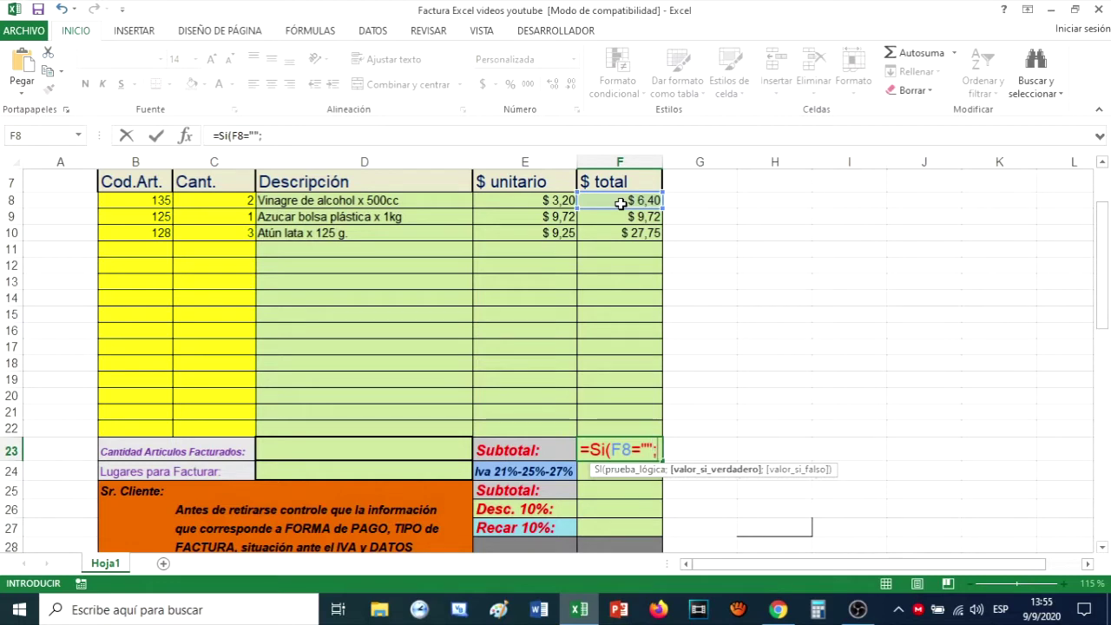
{"action": "type", "text": "\"\""}
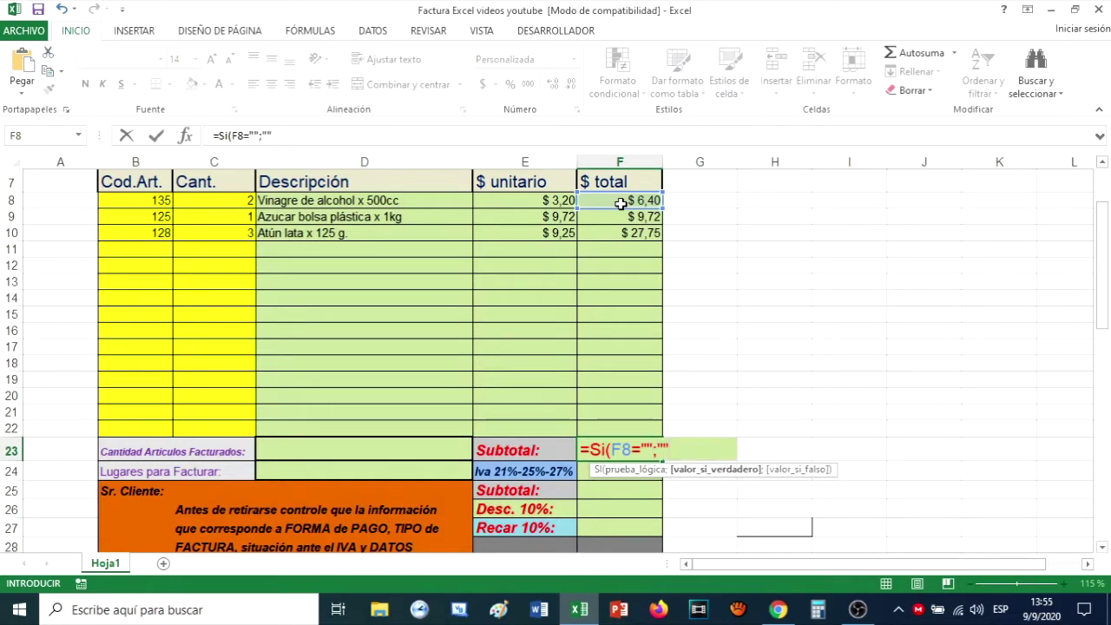
{"action": "type", "text": ";"}
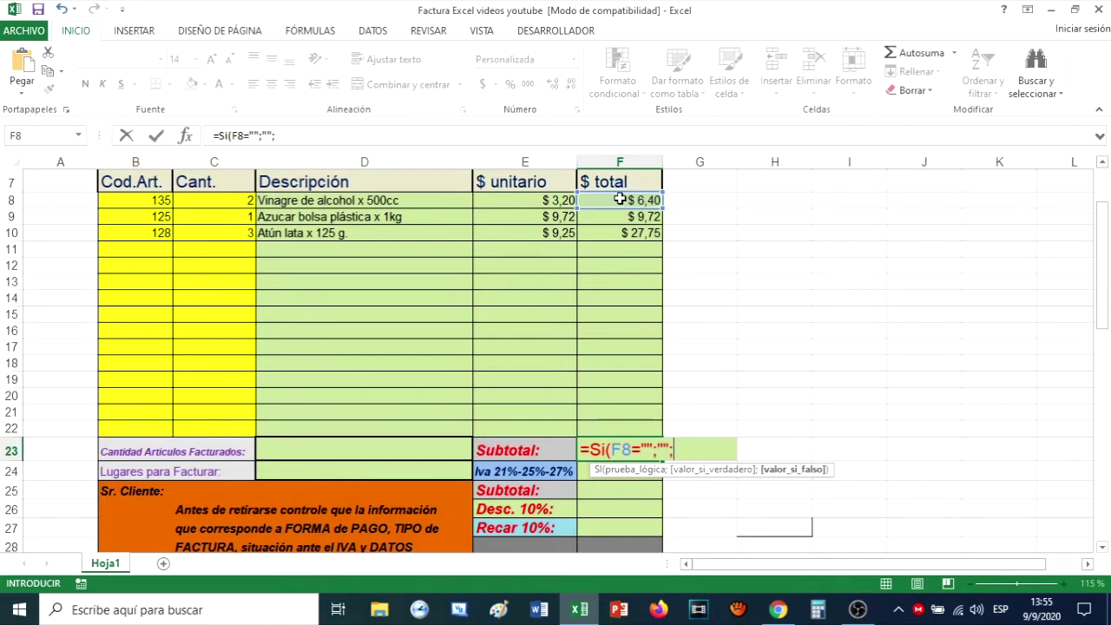
Finish the formula with SUMA(F8:F22) and commit it, so the subtotal shows $ 43,87
{"action": "type", "text": "suma"}
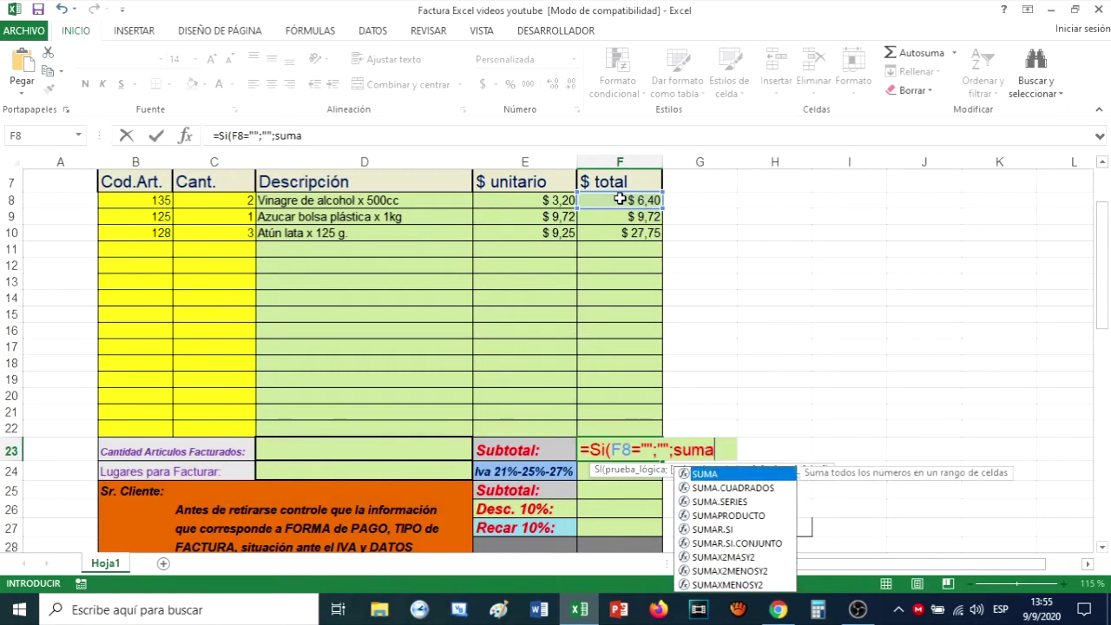
{"action": "type", "text": "("}
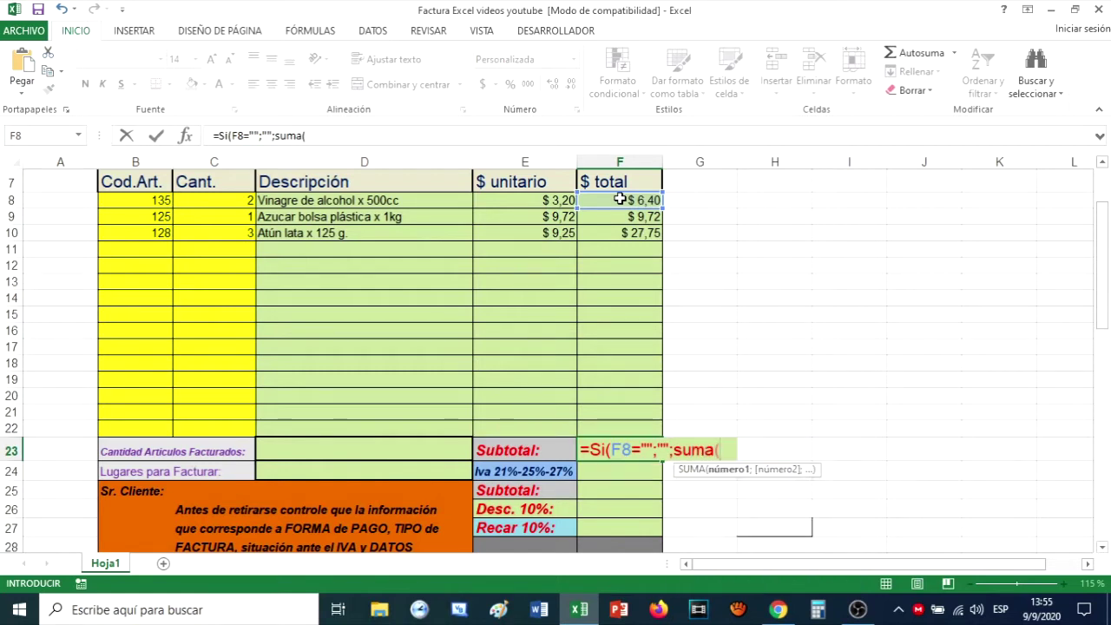
{"action": "left_click_drag", "start_coordinate": [619, 200], "coordinate": [595, 427]}
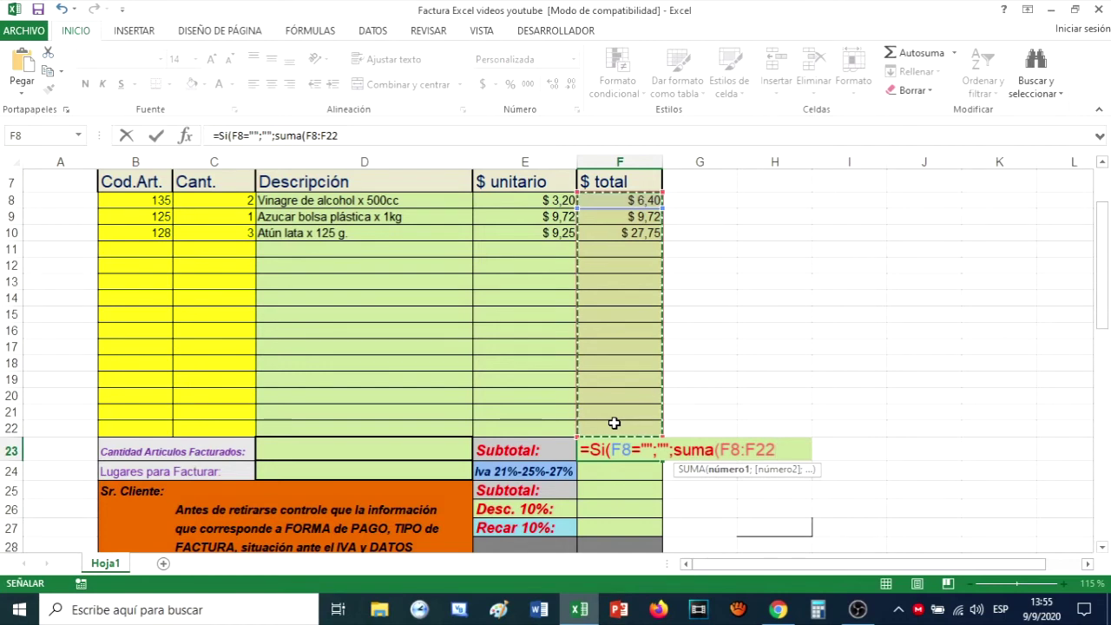
{"action": "type", "text": ")"}
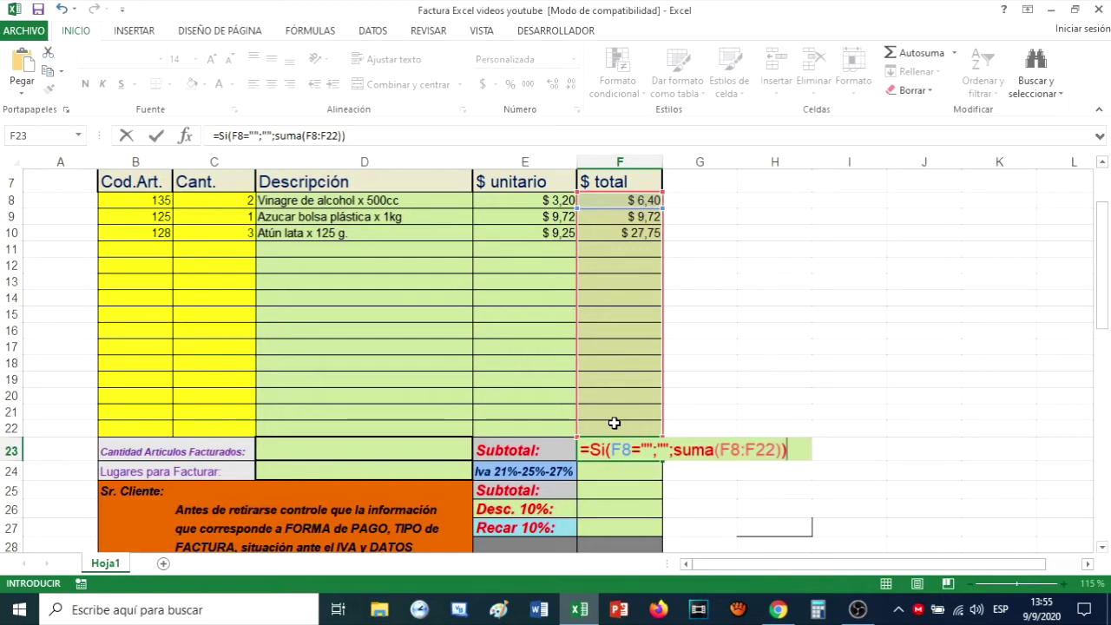
{"action": "key", "text": "ctrl+Return"}
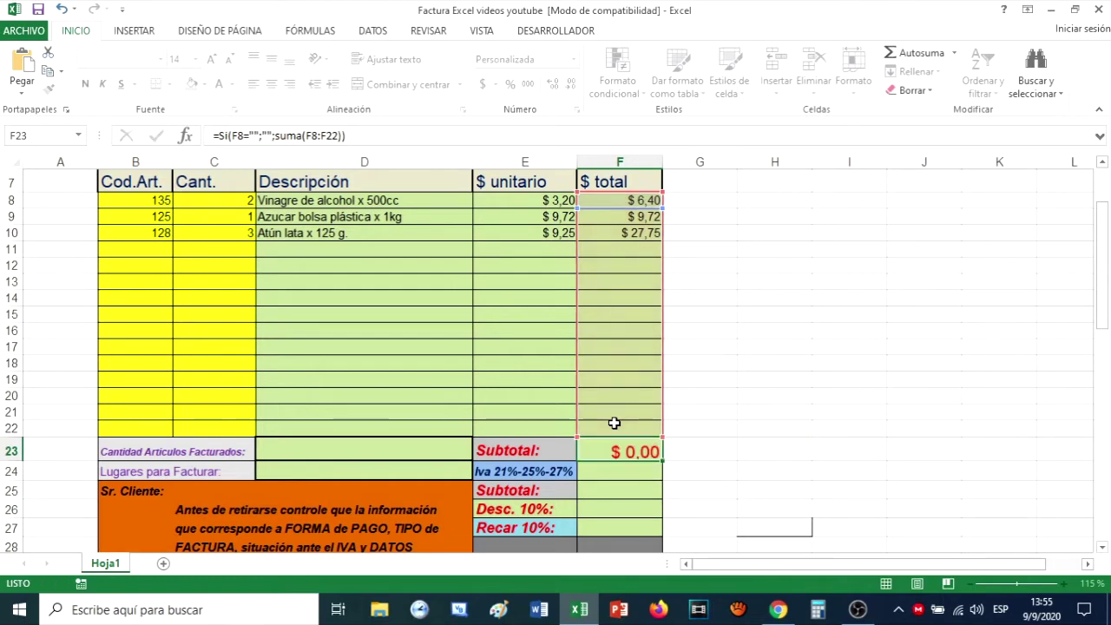
{"action": "key", "text": "Return"}
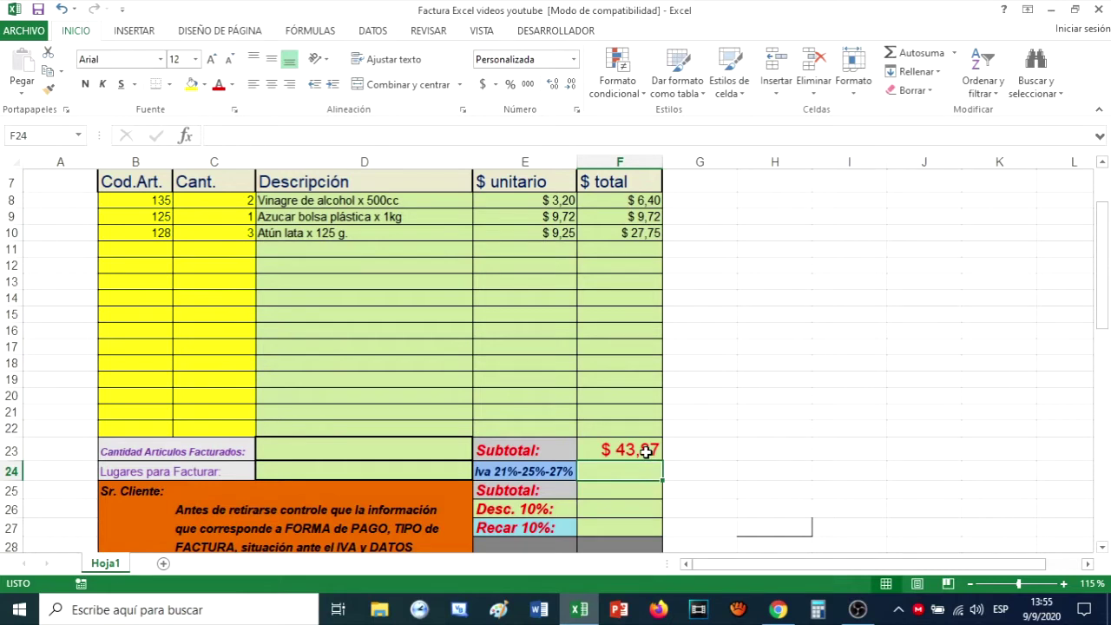
{"action": "left_click", "coordinate": [135, 232]}
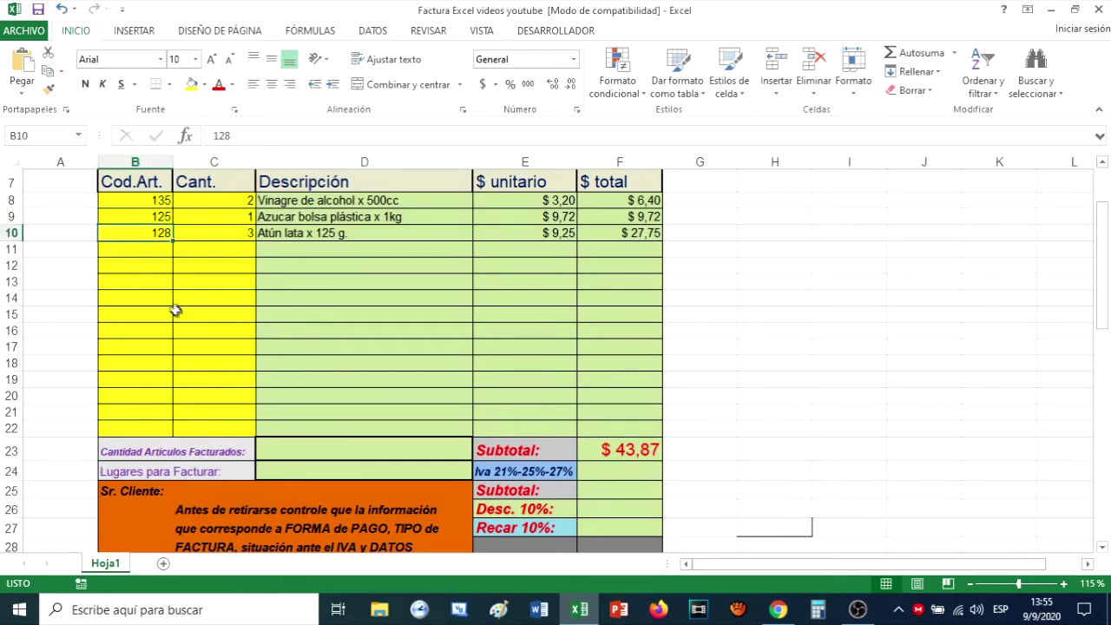
Replace the article codes with 129 in row 9 and 133 in row 10, making the subtotal $ 38,25
{"action": "key", "text": "Delete"}
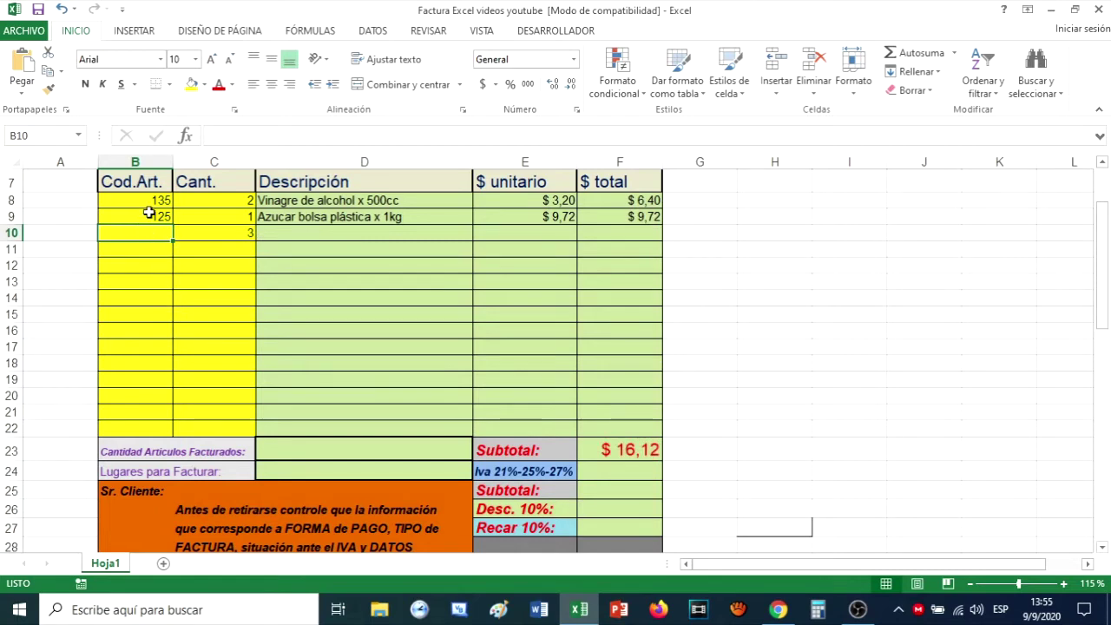
{"action": "left_click", "coordinate": [147, 215]}
{"action": "key", "text": "Delete"}
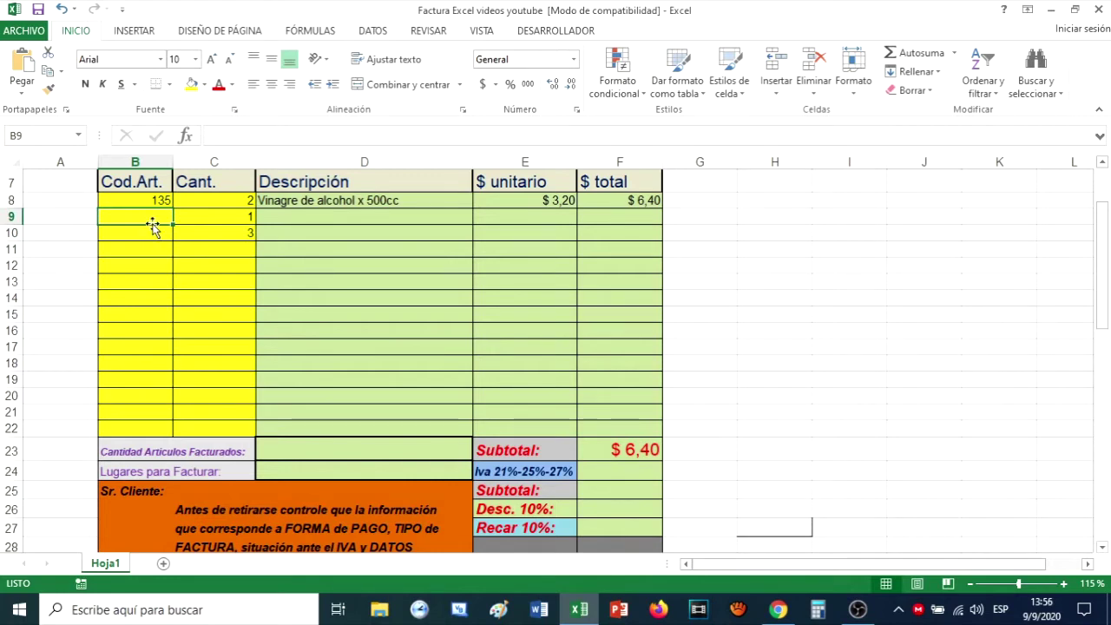
{"action": "type", "text": "129"}
{"action": "key", "text": "Return"}
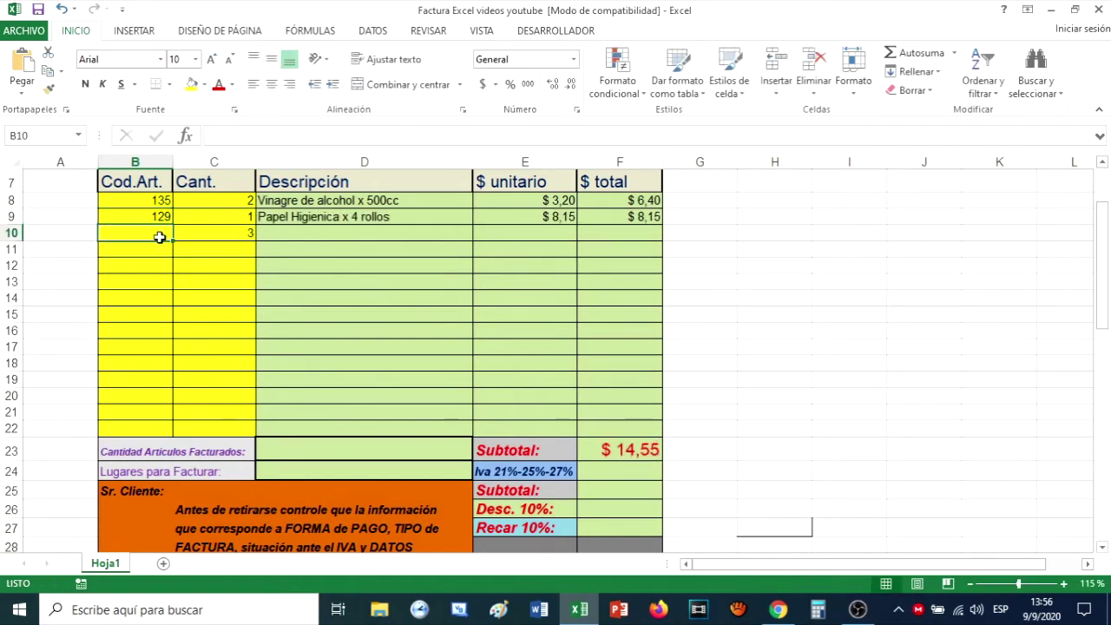
{"action": "type", "text": "133"}
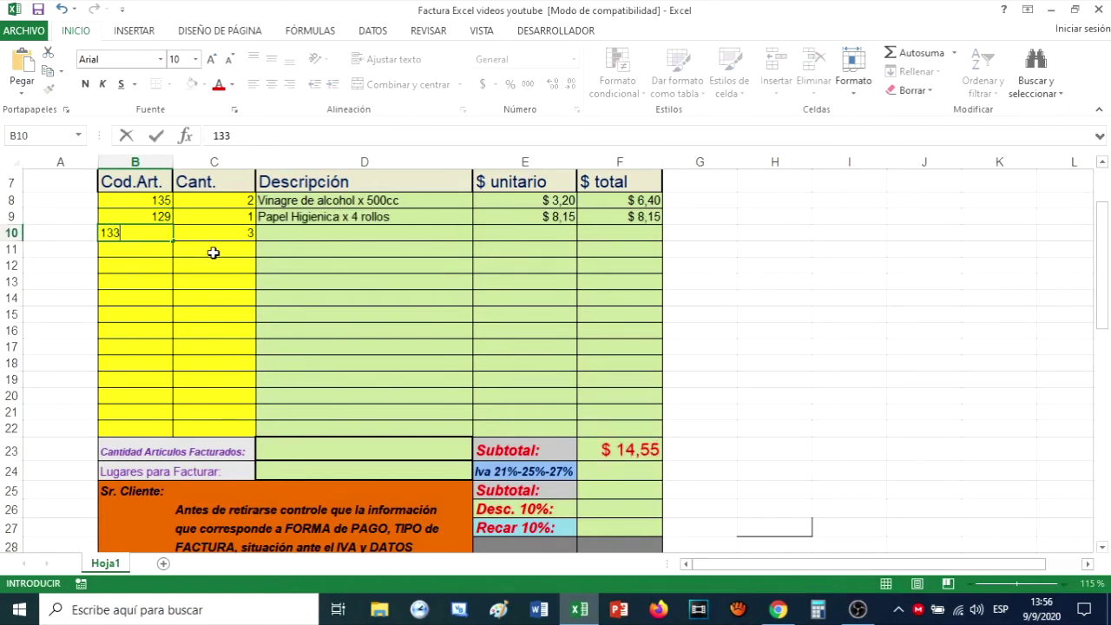
{"action": "key", "text": "Return"}
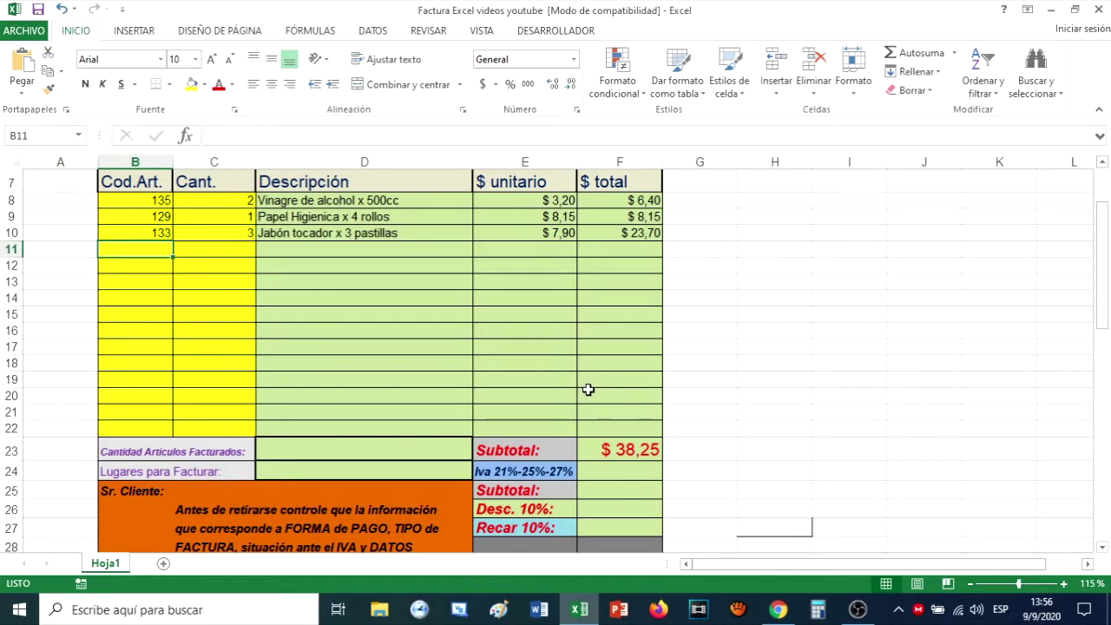
{"action": "left_click", "coordinate": [599, 471]}
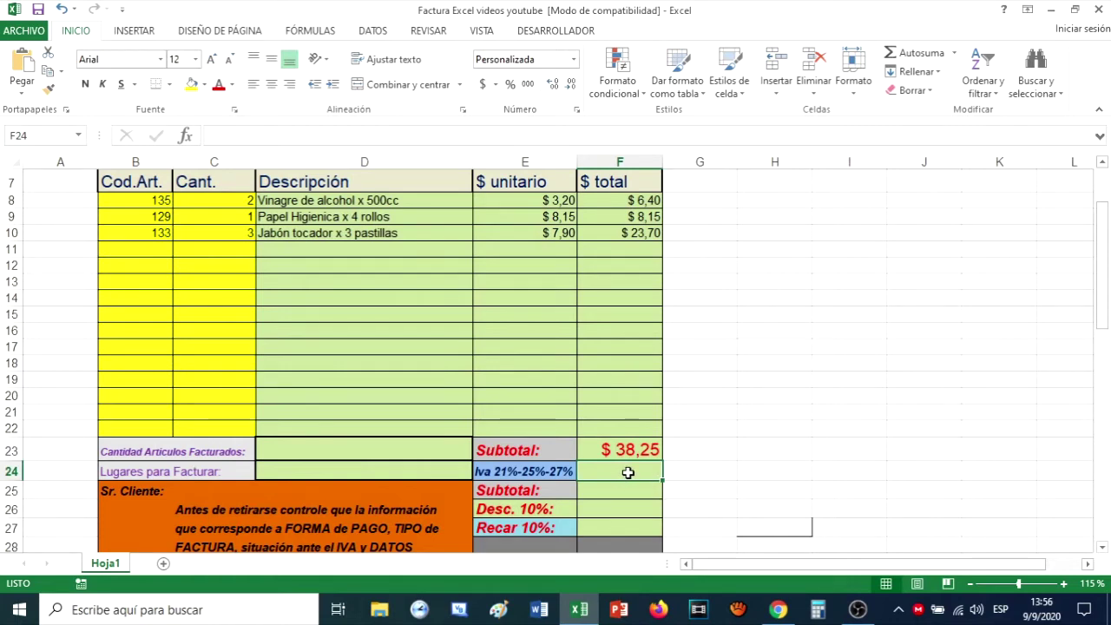
In F24, begin the IVA formula with a test for an empty F23 subtotal
{"action": "type", "text": "="}
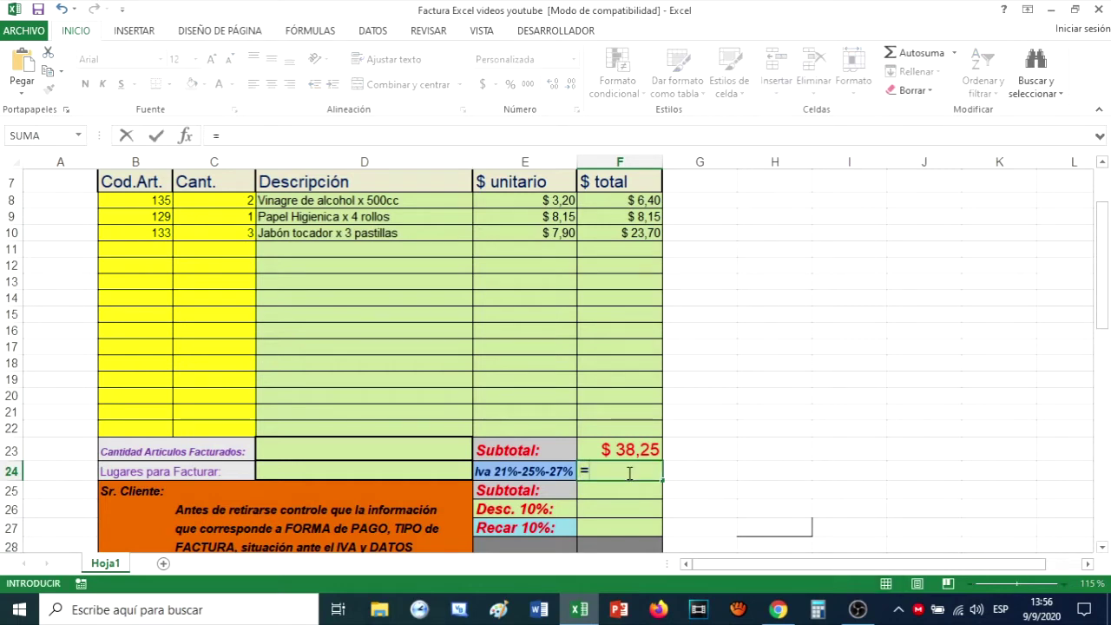
{"action": "left_click", "coordinate": [630, 450]}
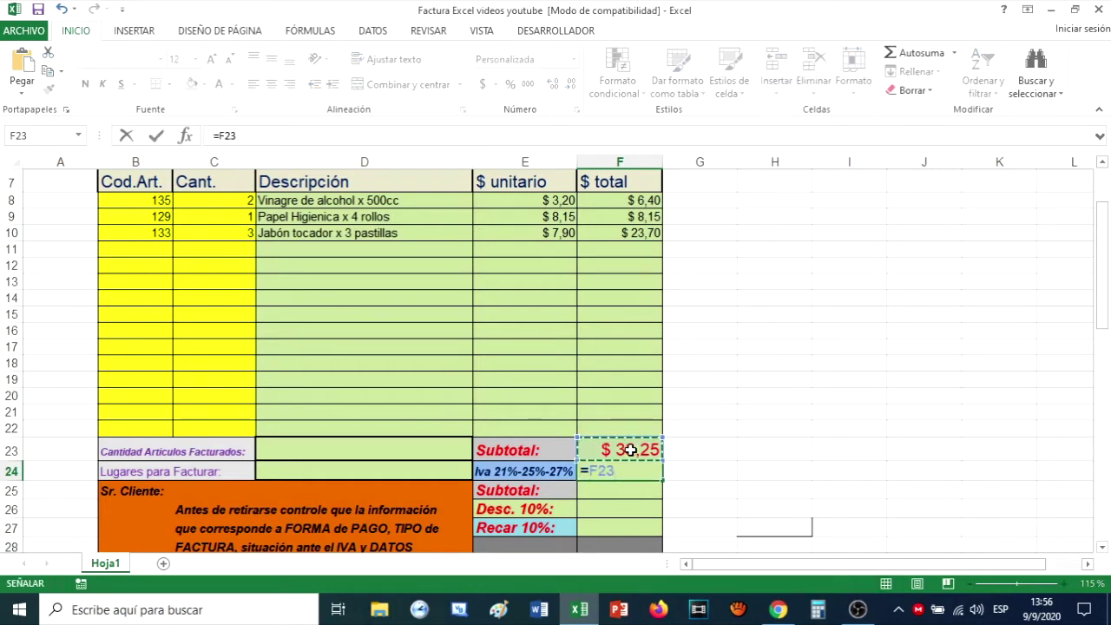
{"action": "type", "text": "=\"\";\"\";"}
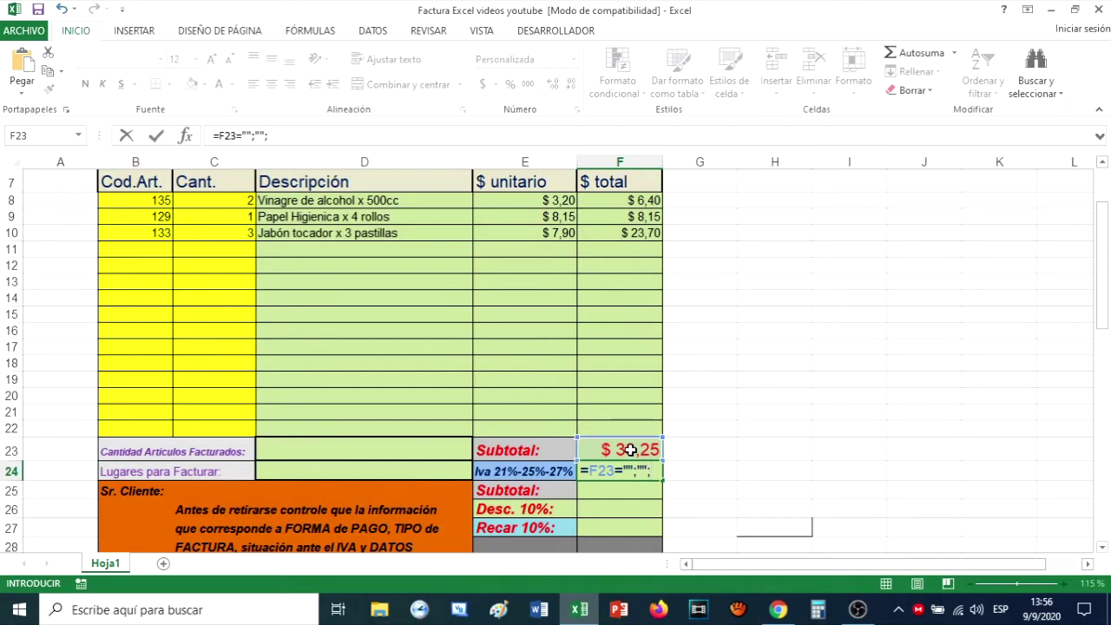
{"action": "scroll", "coordinate": [422, 350], "scroll_direction": "up", "scroll_amount": 2}
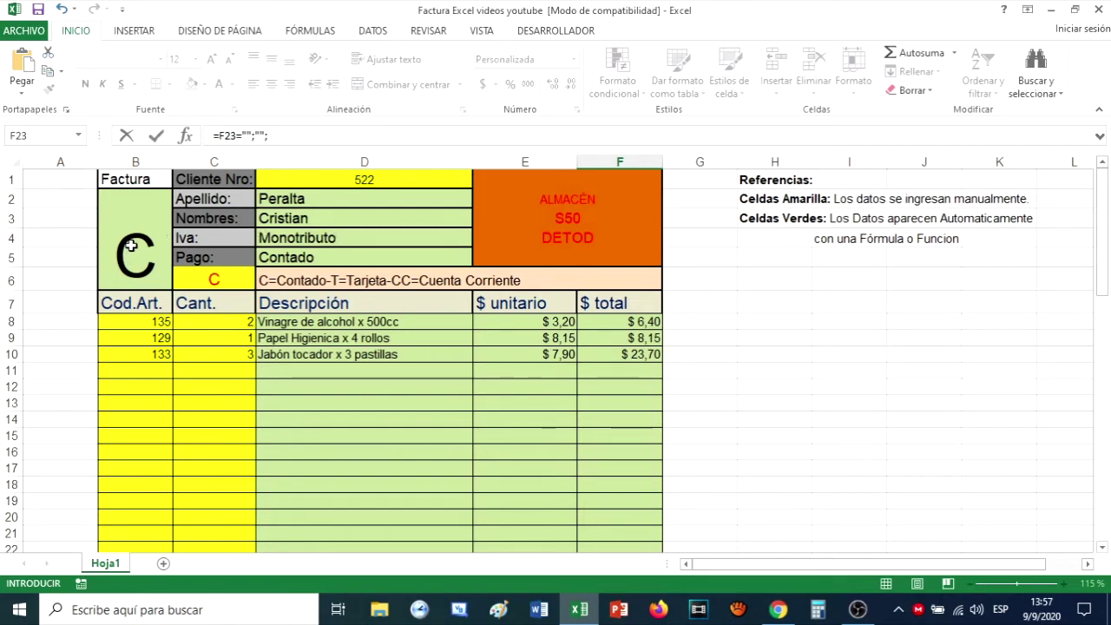
{"action": "scroll", "coordinate": [131, 245], "scroll_direction": "down", "scroll_amount": 1}
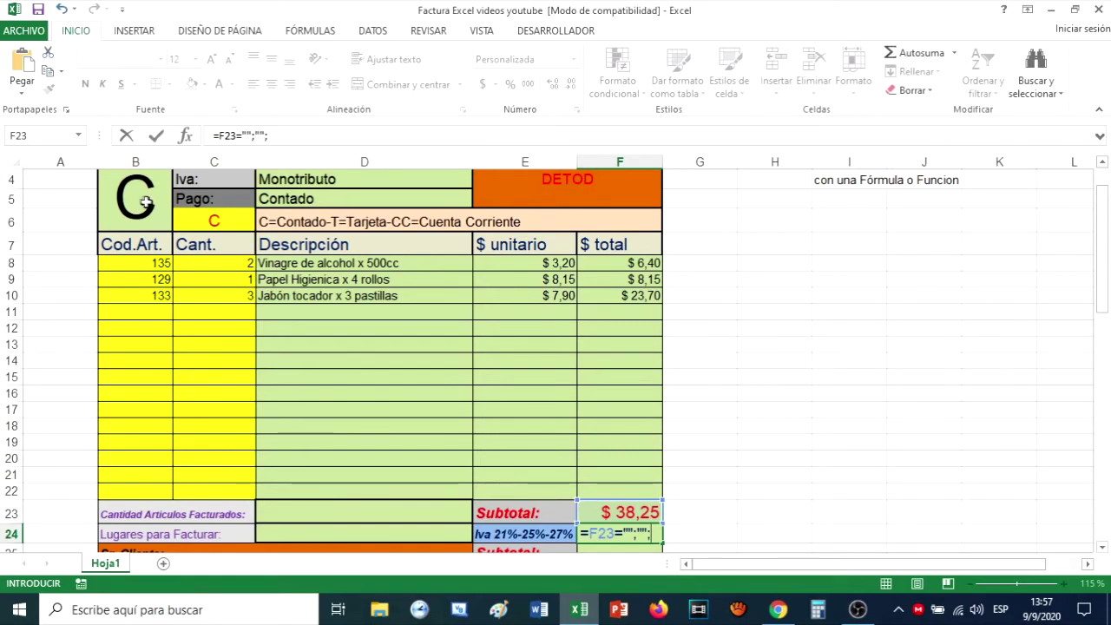
{"action": "left_click", "coordinate": [139, 202]}
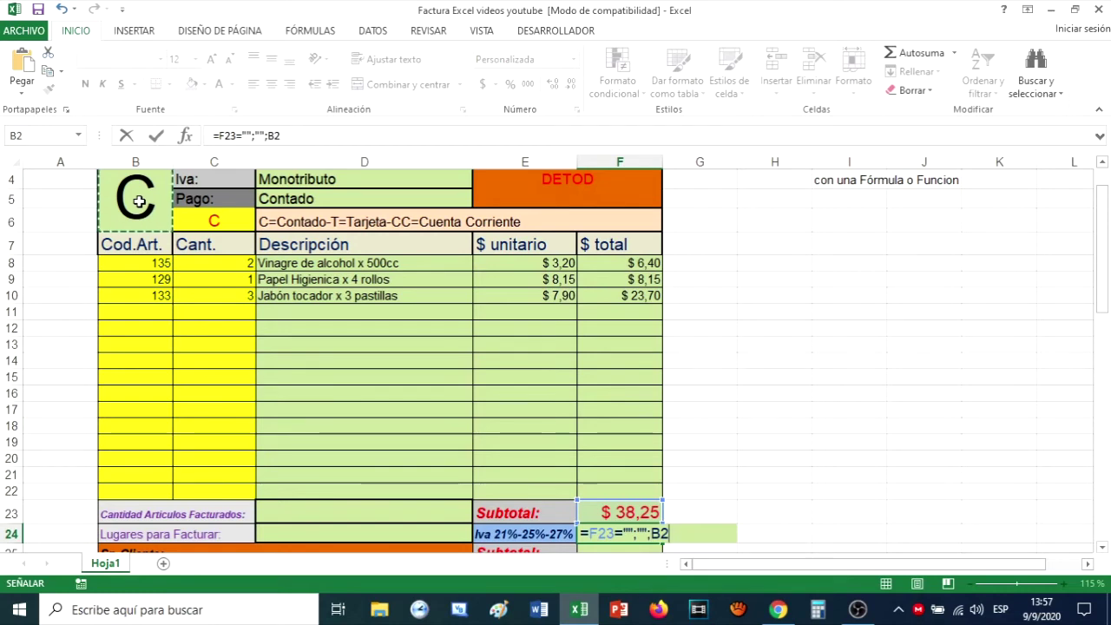
{"action": "type", "text": "="}
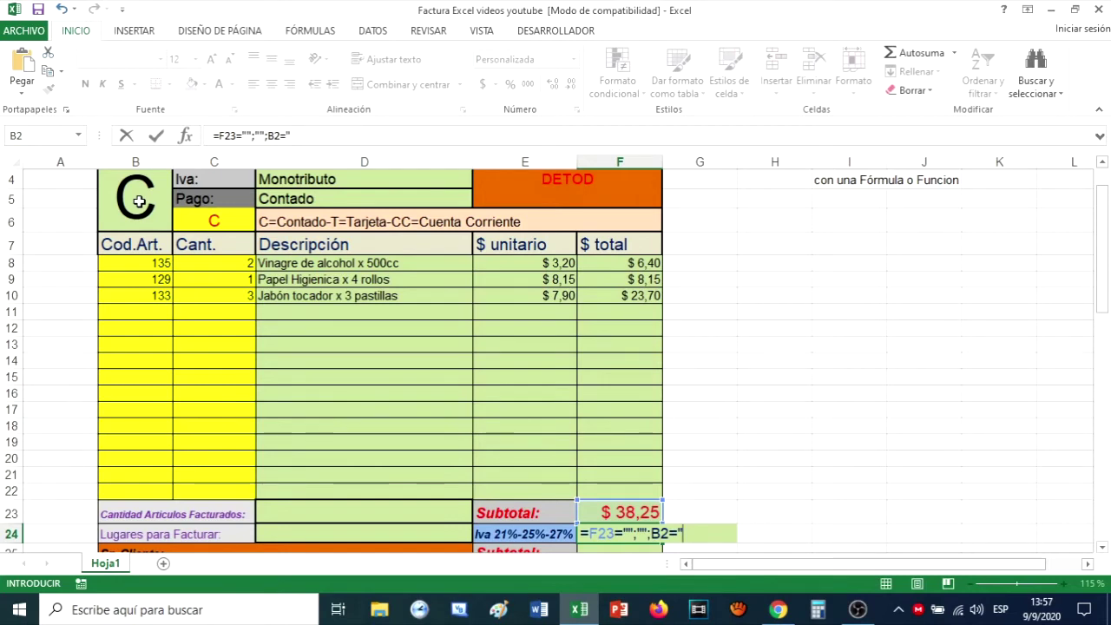
{"action": "key", "text": "BackSpace"}
{"action": "key", "text": "BackSpace"}
{"action": "key", "text": "BackSpace"}
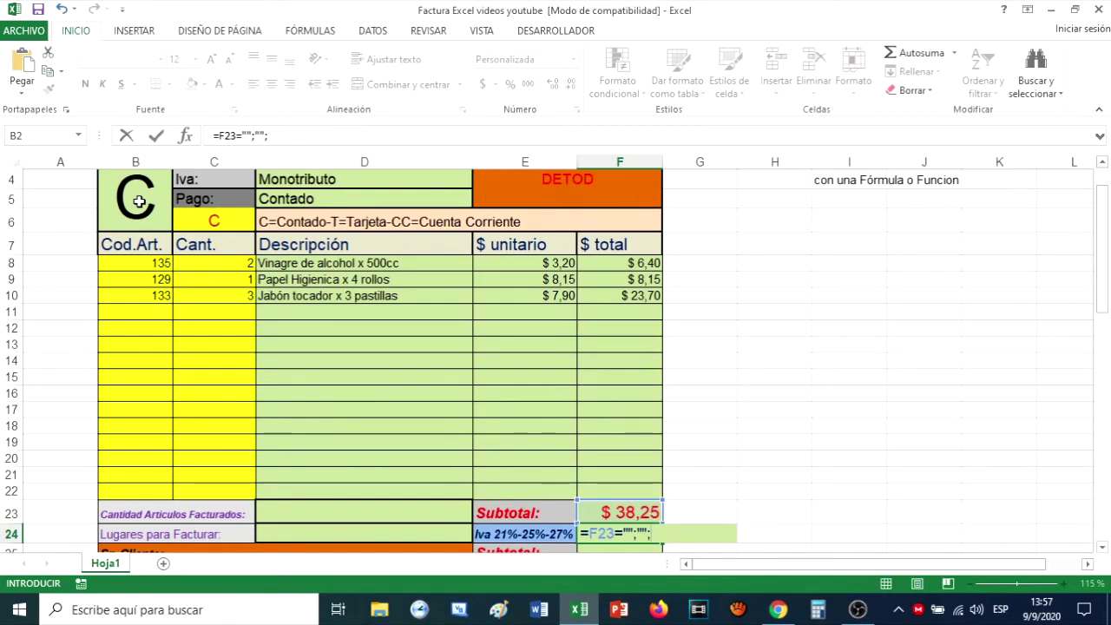
Add the type-A branch returning F23*0,21 and open the next nested Si
{"action": "type", "text": "Si("}
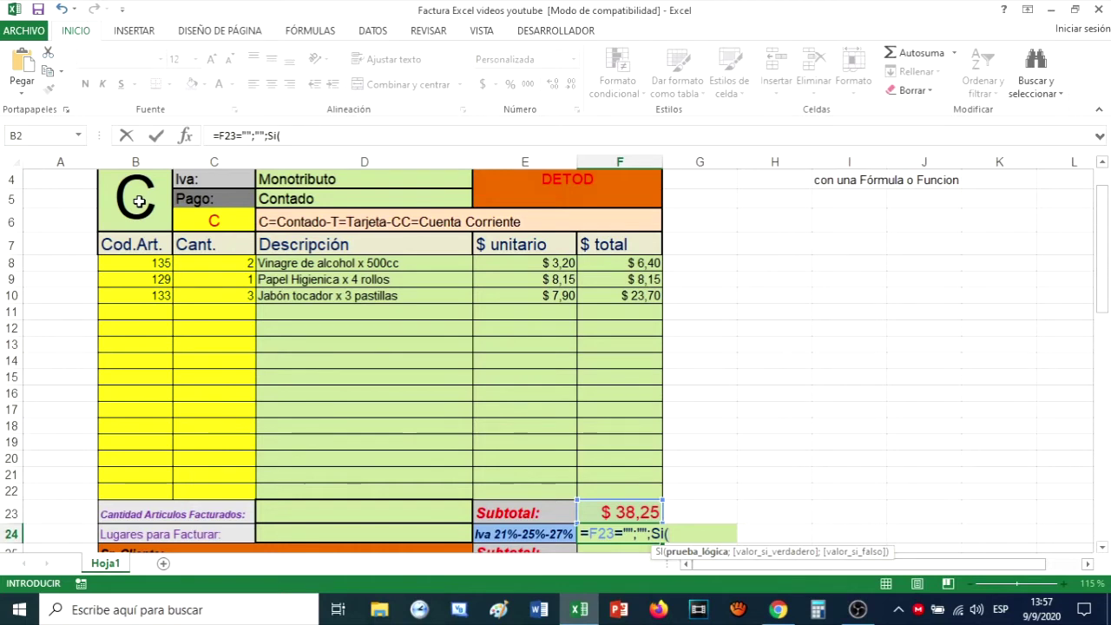
{"action": "left_click", "coordinate": [139, 201]}
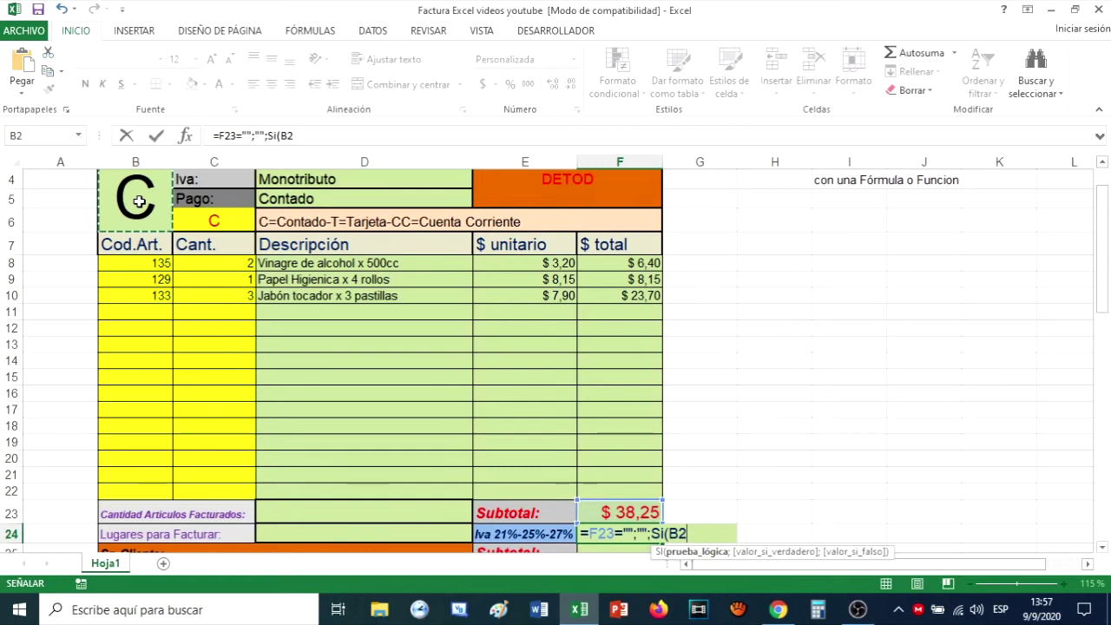
{"action": "type", "text": "=\"\""}
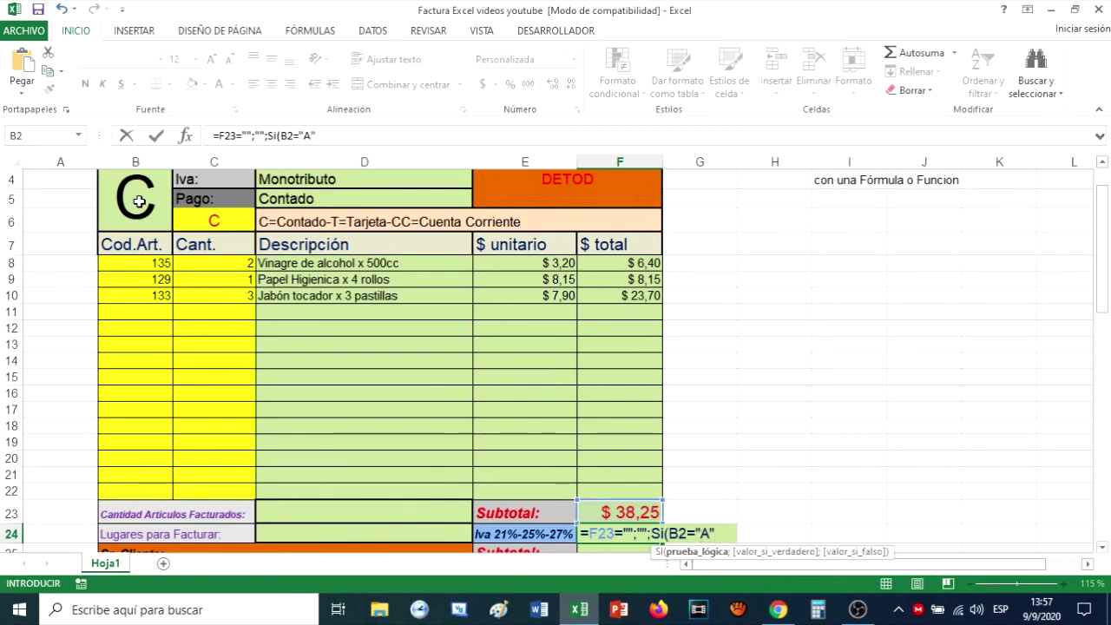
{"action": "type", "text": ";"}
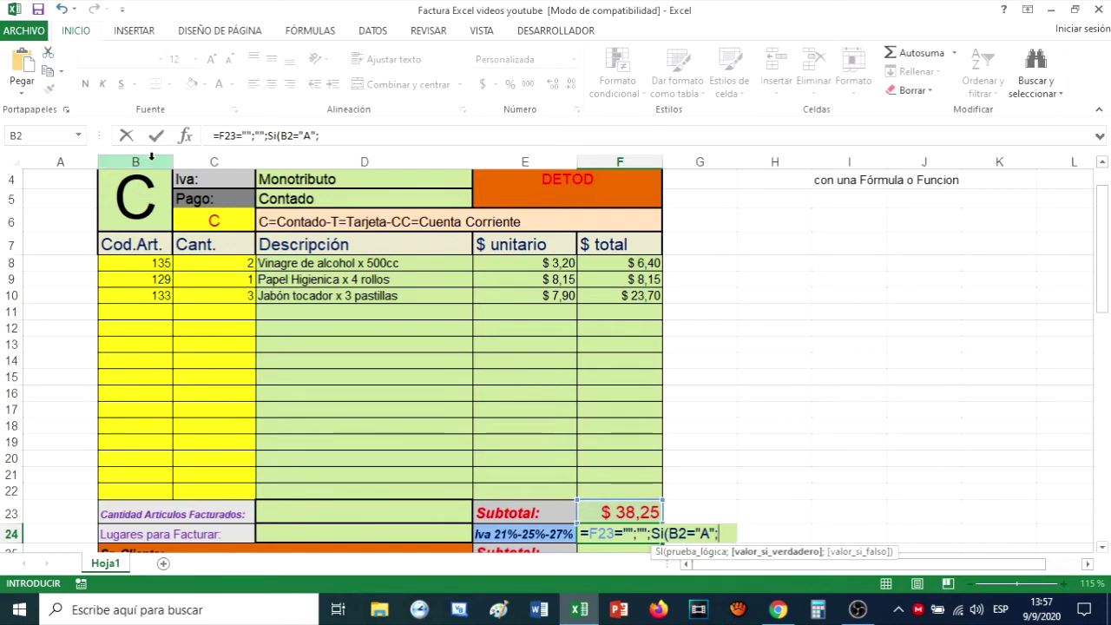
{"action": "left_click", "coordinate": [631, 513]}
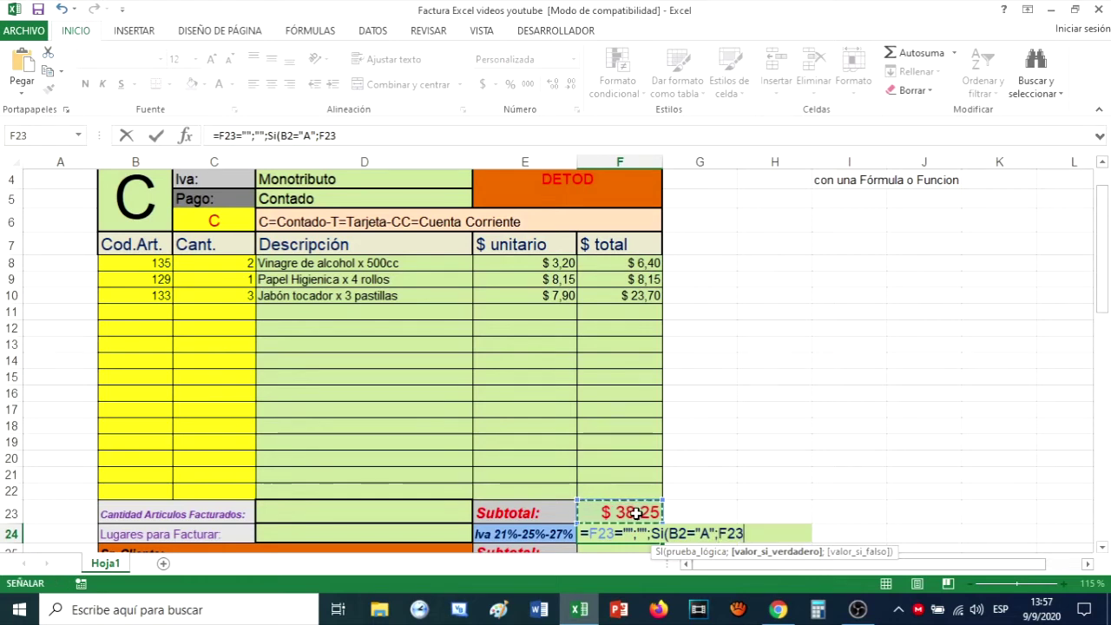
{"action": "type", "text": "*0,"}
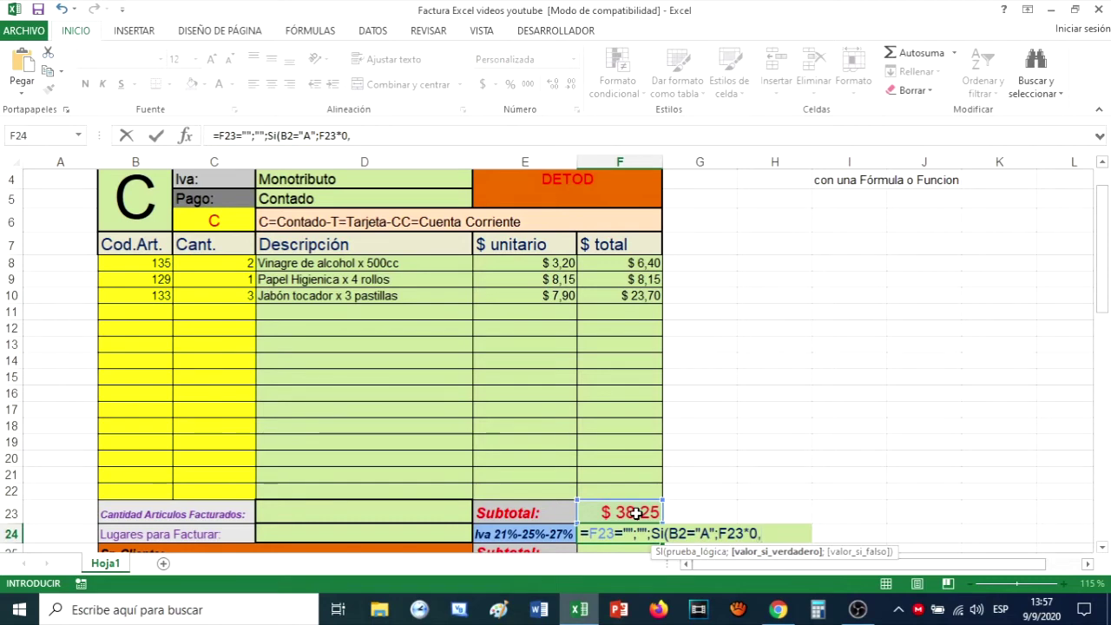
{"action": "type", "text": "21"}
{"action": "type", "text": ";Si("}
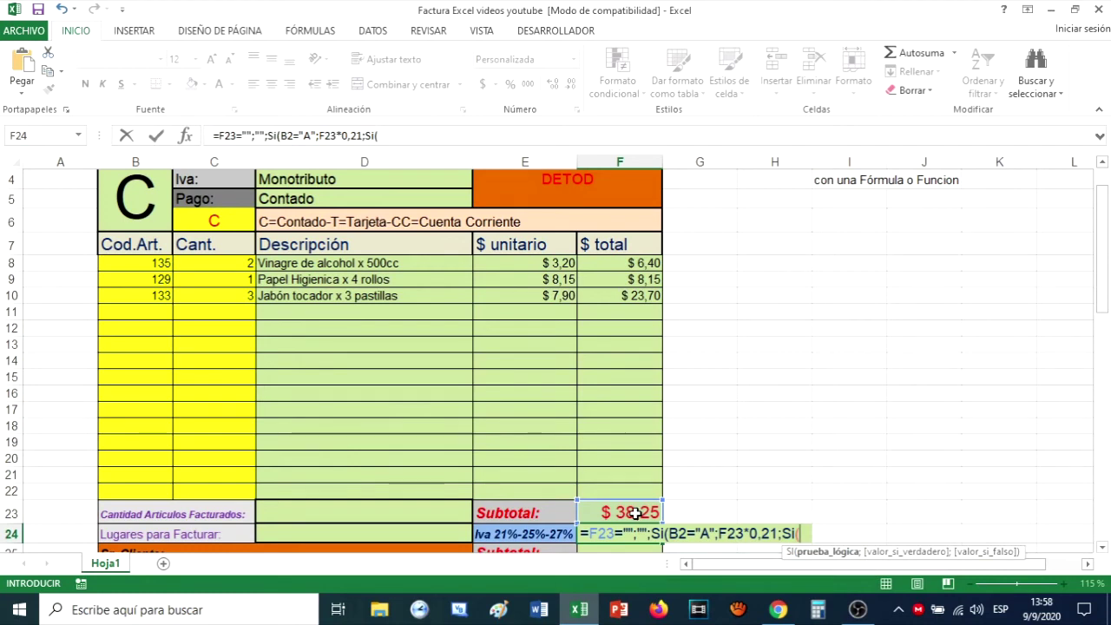
Add the type-B branch at F23*0,27 and the type-C branch at F23*0,25
{"action": "left_click", "coordinate": [141, 205]}
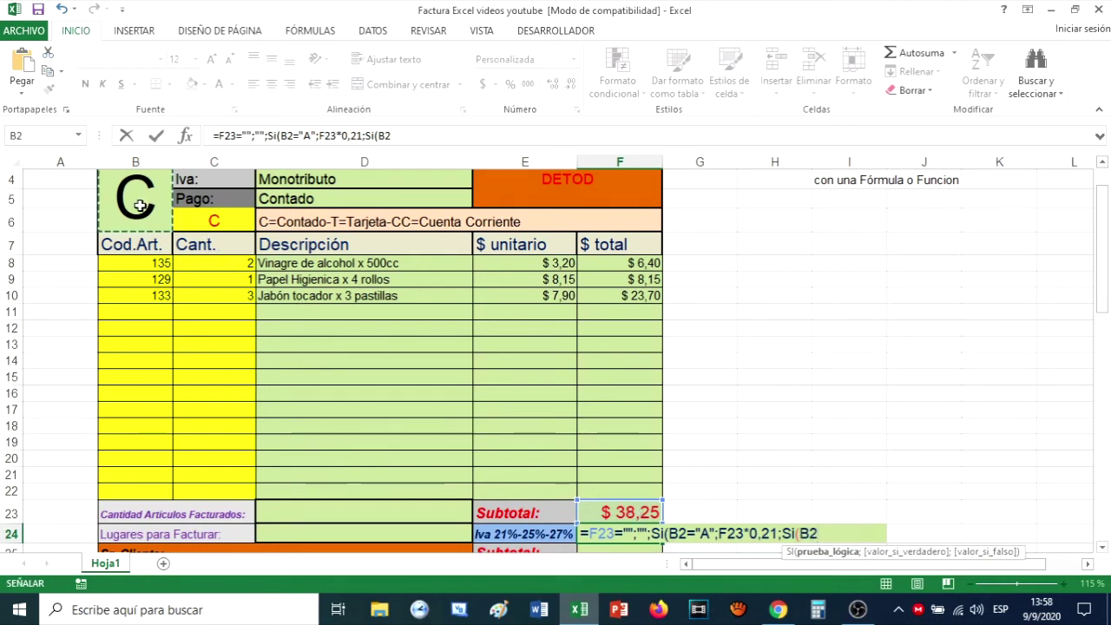
{"action": "type", "text": "=\"B\""}
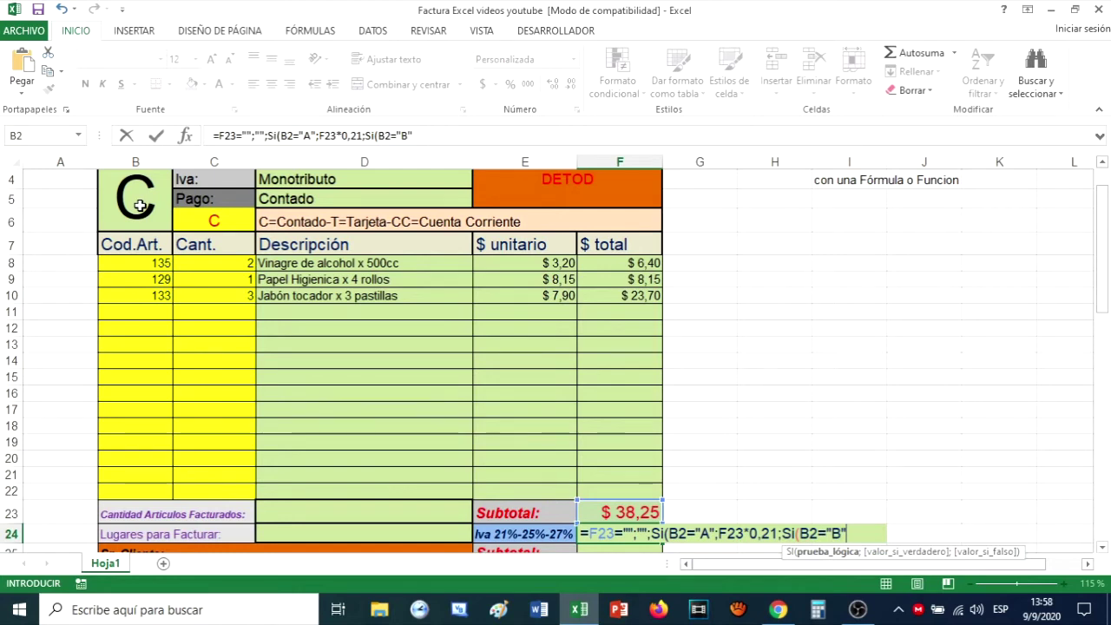
{"action": "type", "text": ";"}
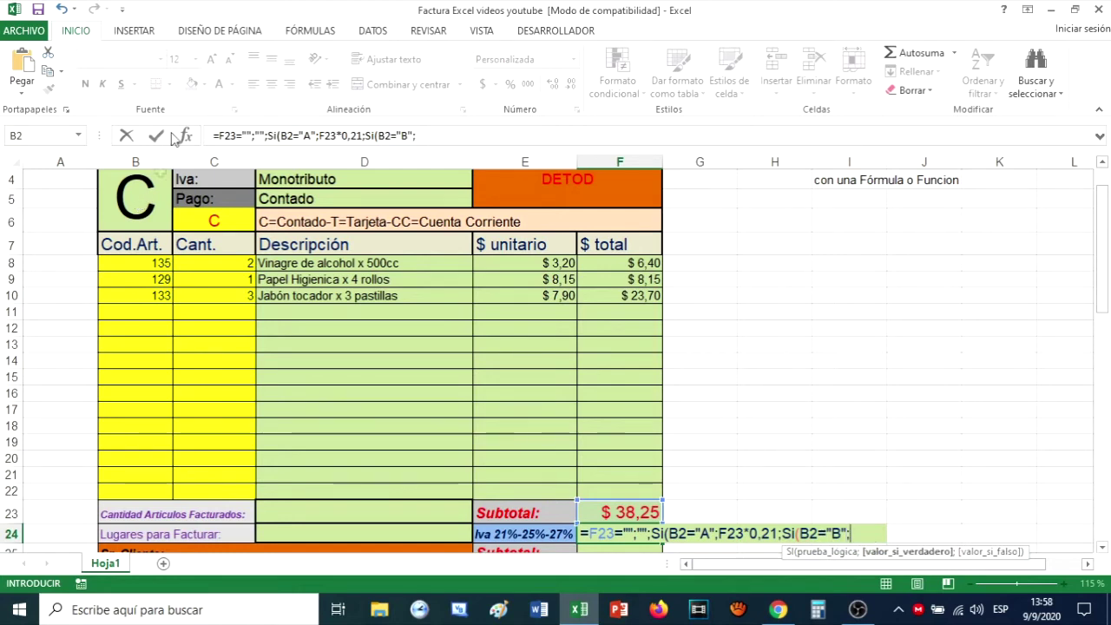
{"action": "left_click", "coordinate": [626, 512]}
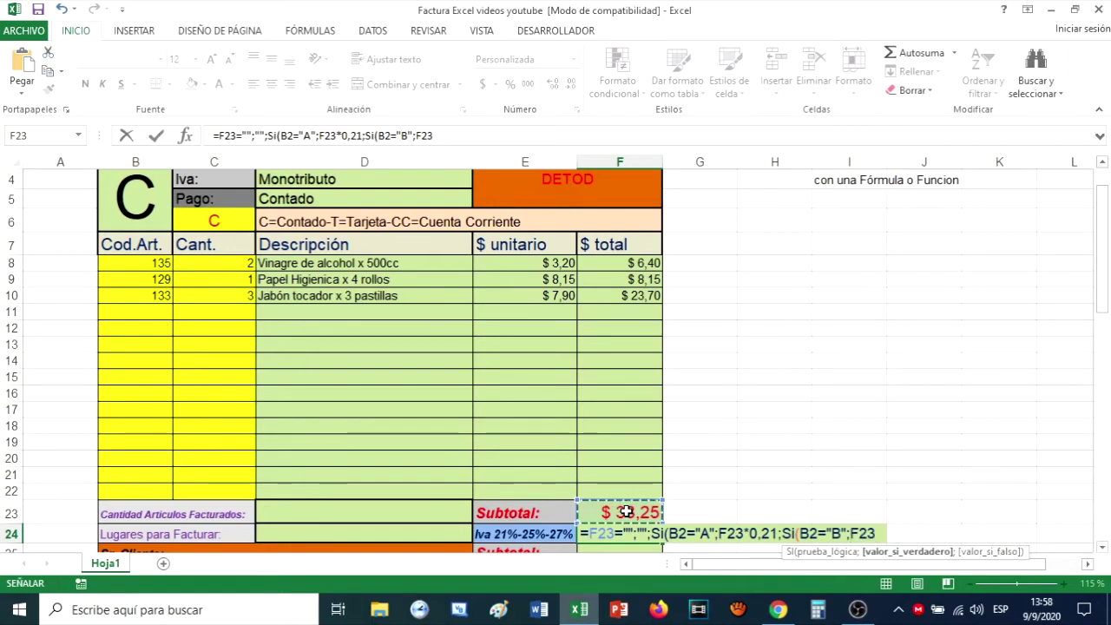
{"action": "type", "text": "*0,2"}
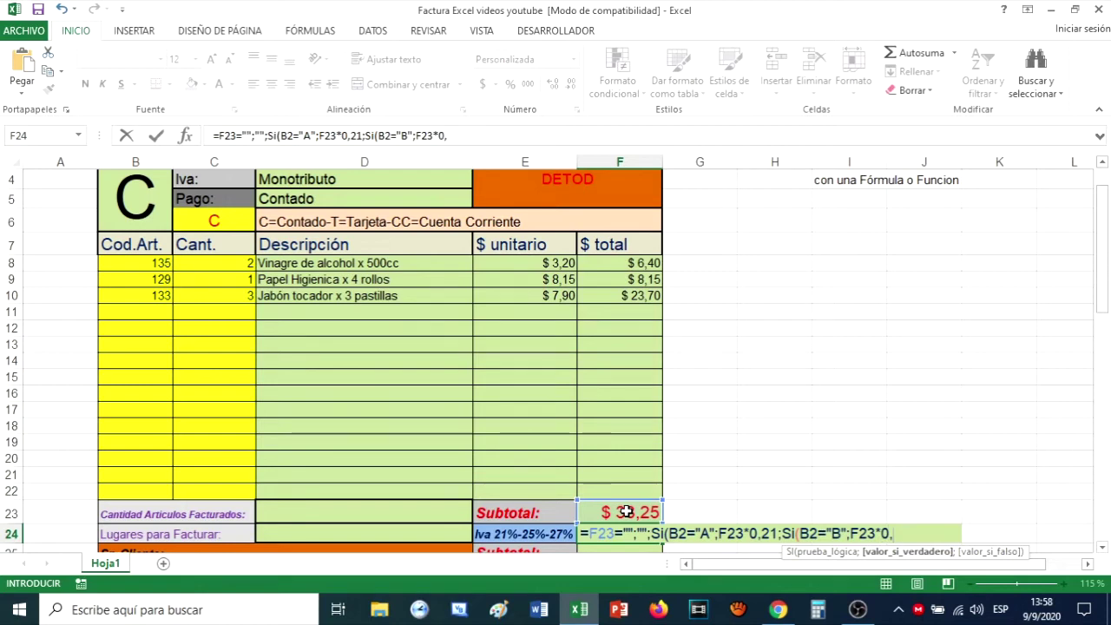
{"action": "type", "text": "7"}
{"action": "type", "text": ";S"}
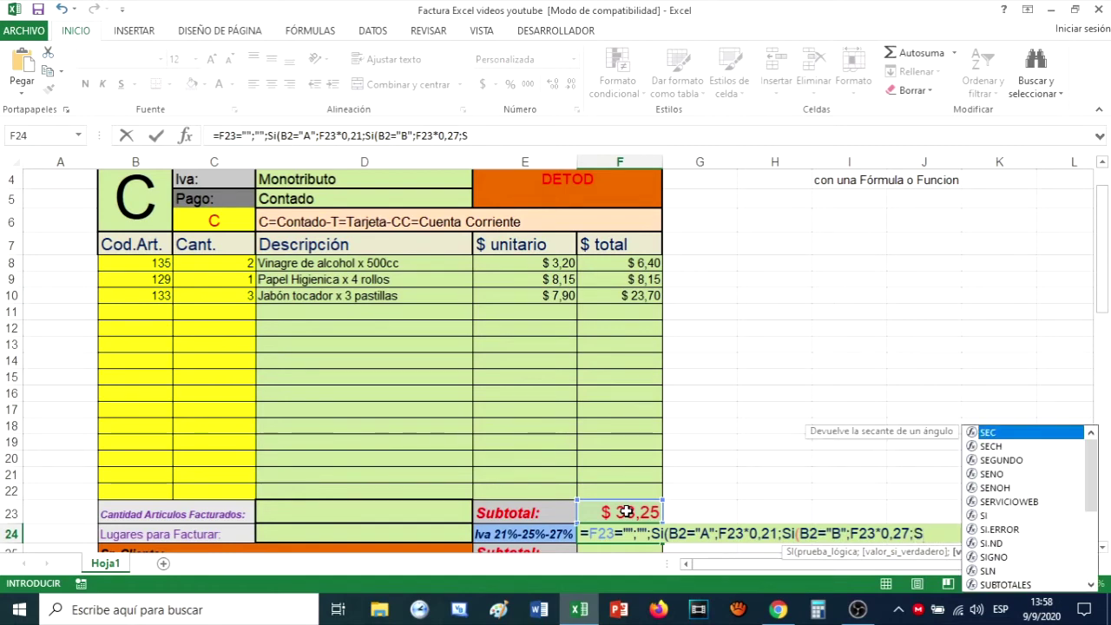
{"action": "type", "text": "i("}
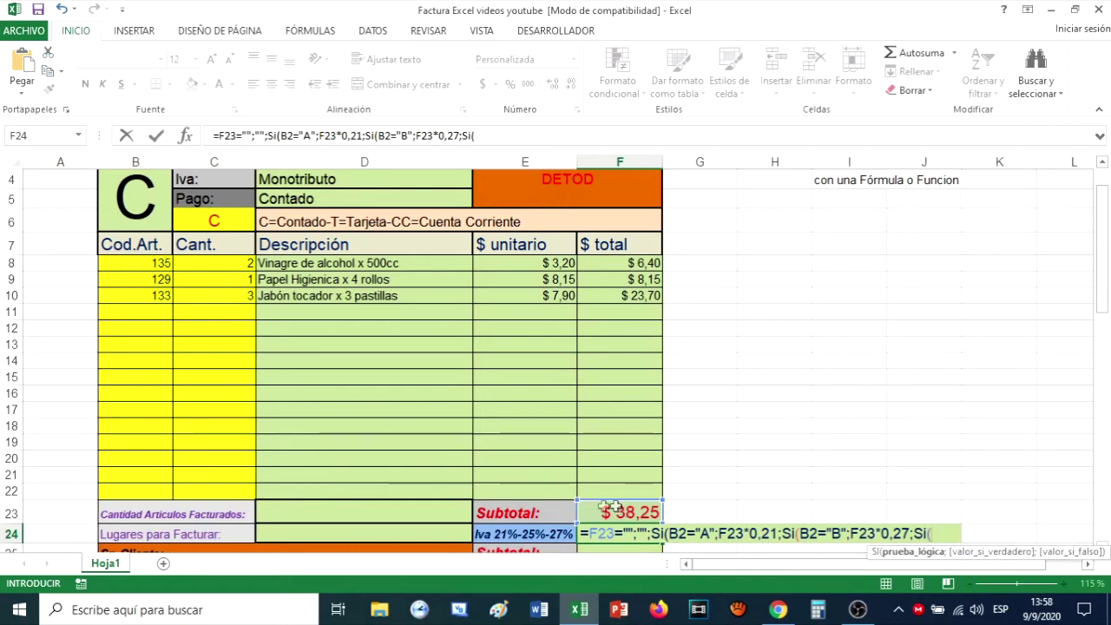
{"action": "left_click", "coordinate": [137, 210]}
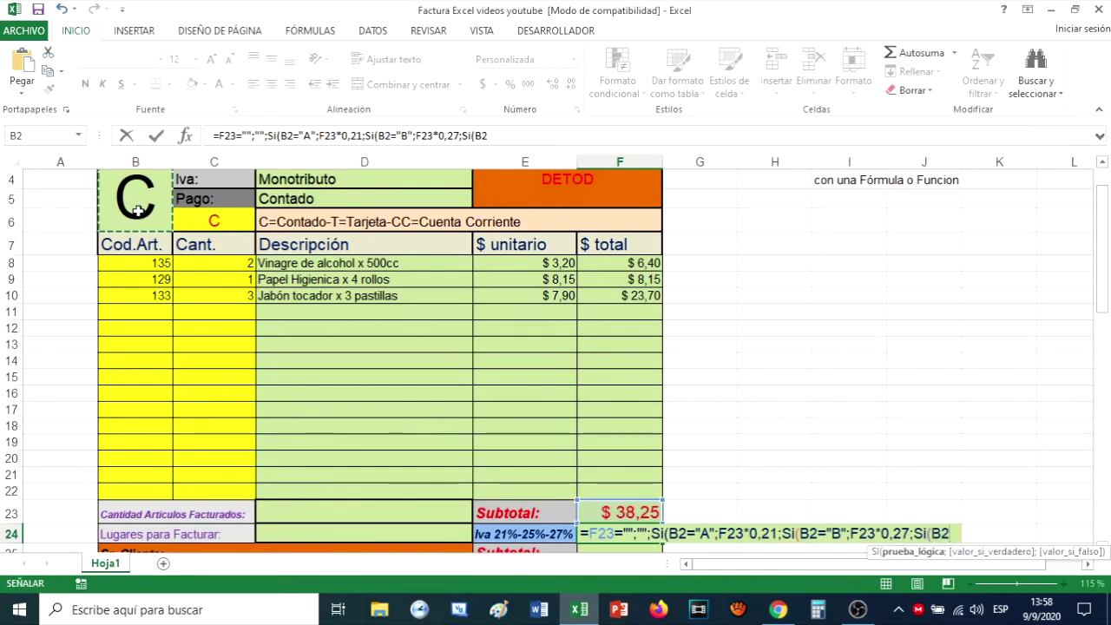
{"action": "type", "text": "=\"C\""}
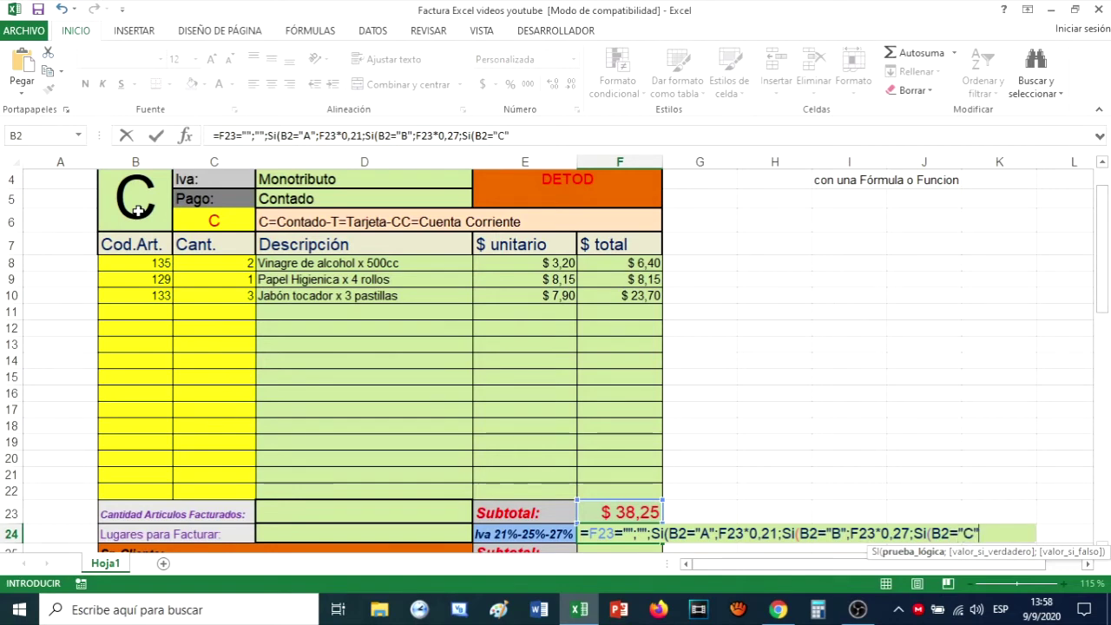
{"action": "type", "text": ";"}
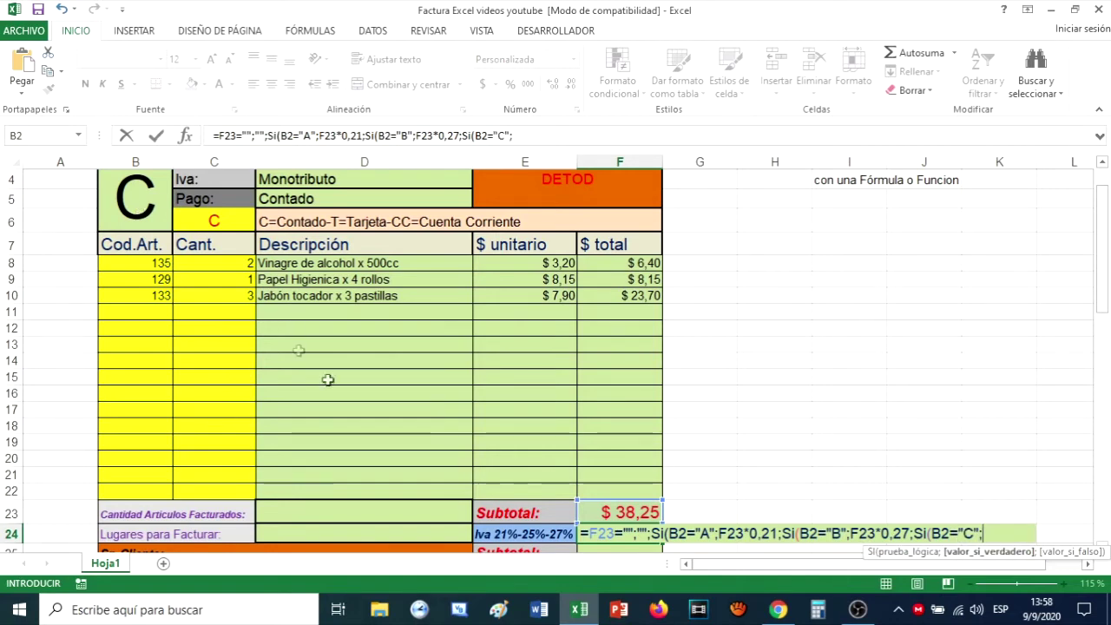
{"action": "left_click", "coordinate": [618, 513]}
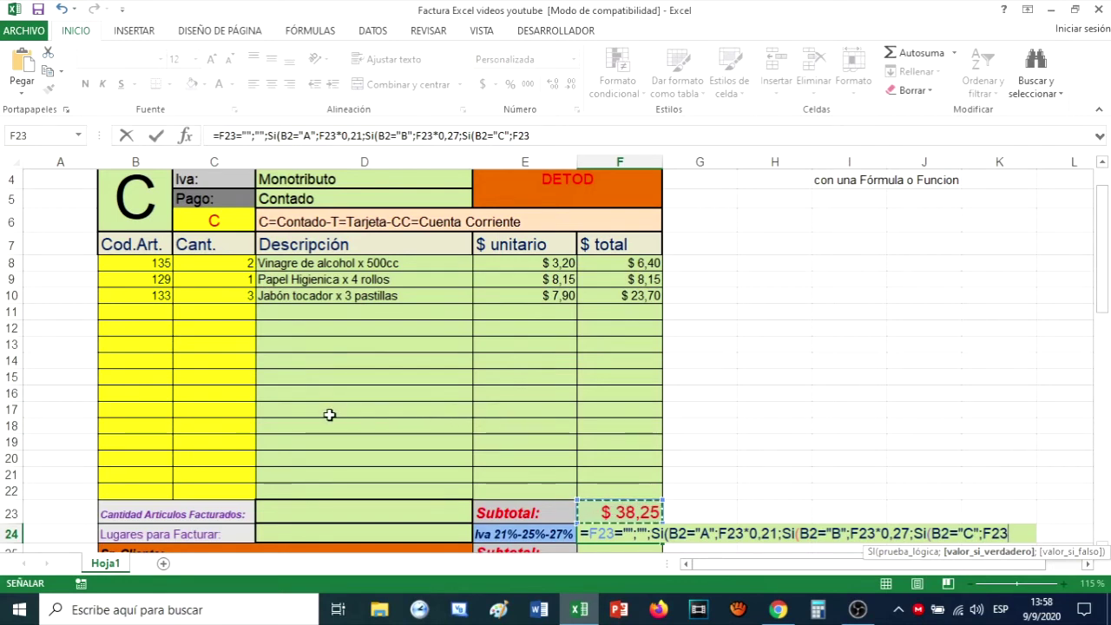
{"action": "type", "text": "*0,25"}
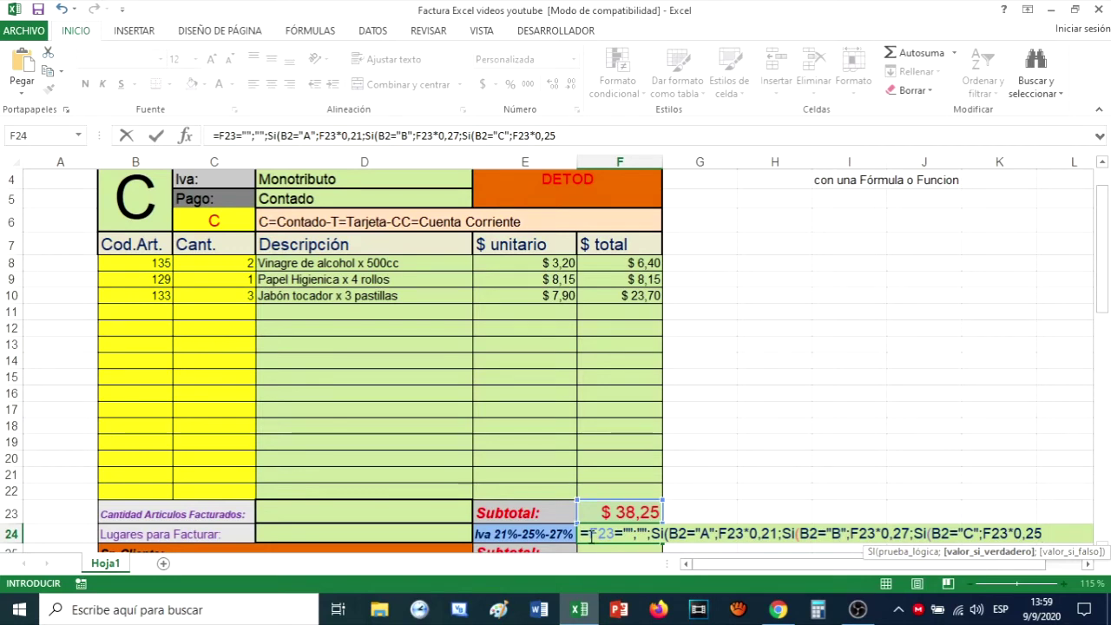
Insert the opening SI( and closing parentheses, committing the IVA formula to show $ 9,56
{"action": "left_click", "coordinate": [591, 533]}
{"action": "type", "text": "S"}
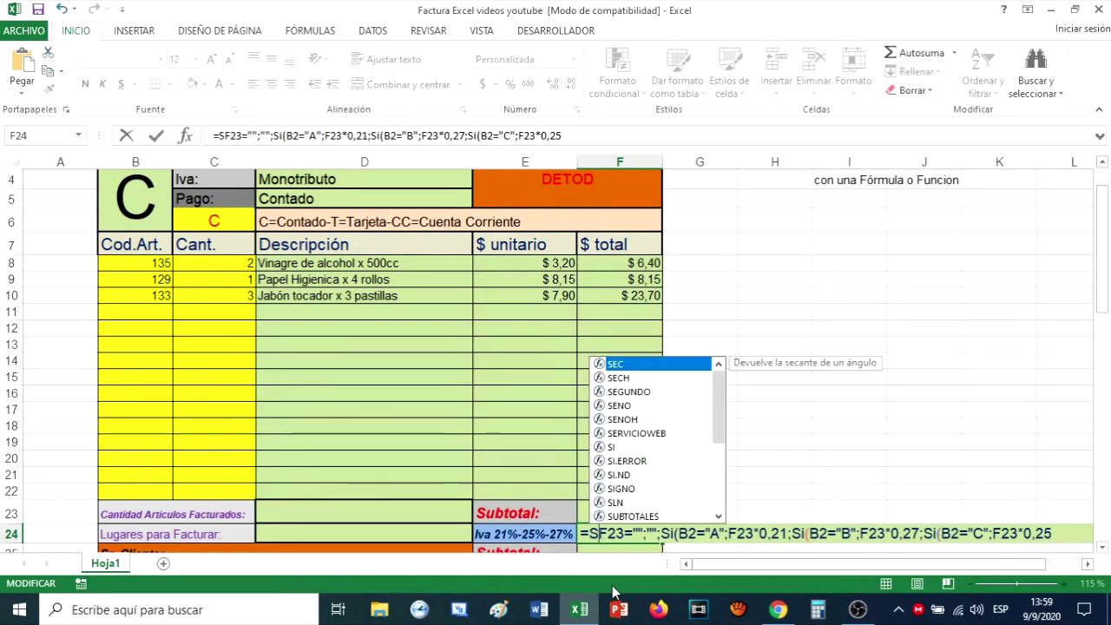
{"action": "type", "text": "I("}
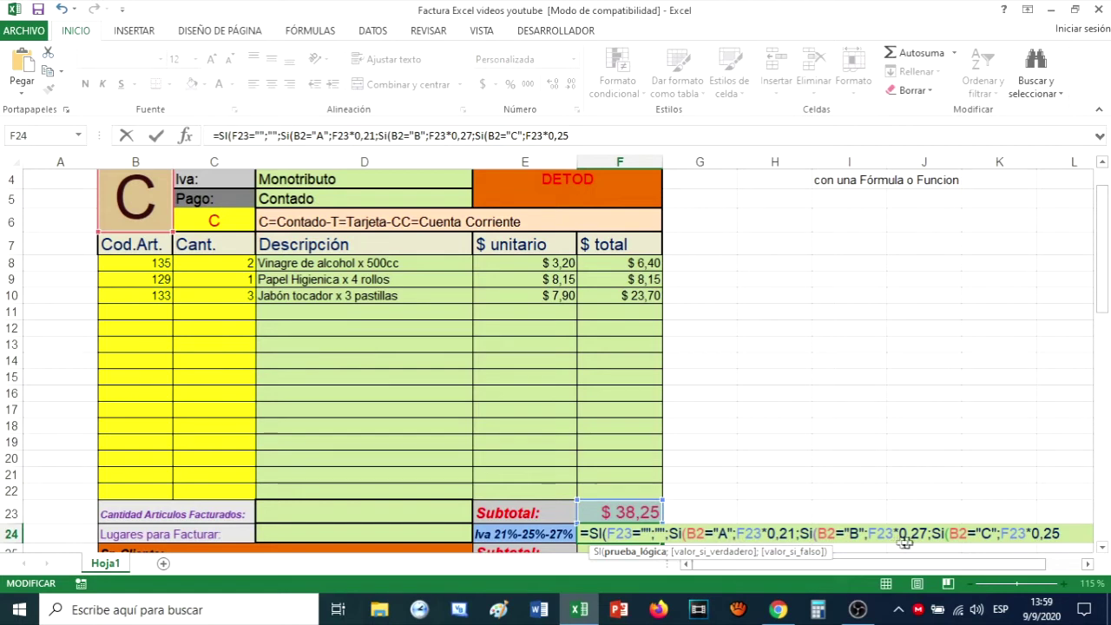
{"action": "left_click", "coordinate": [1074, 531]}
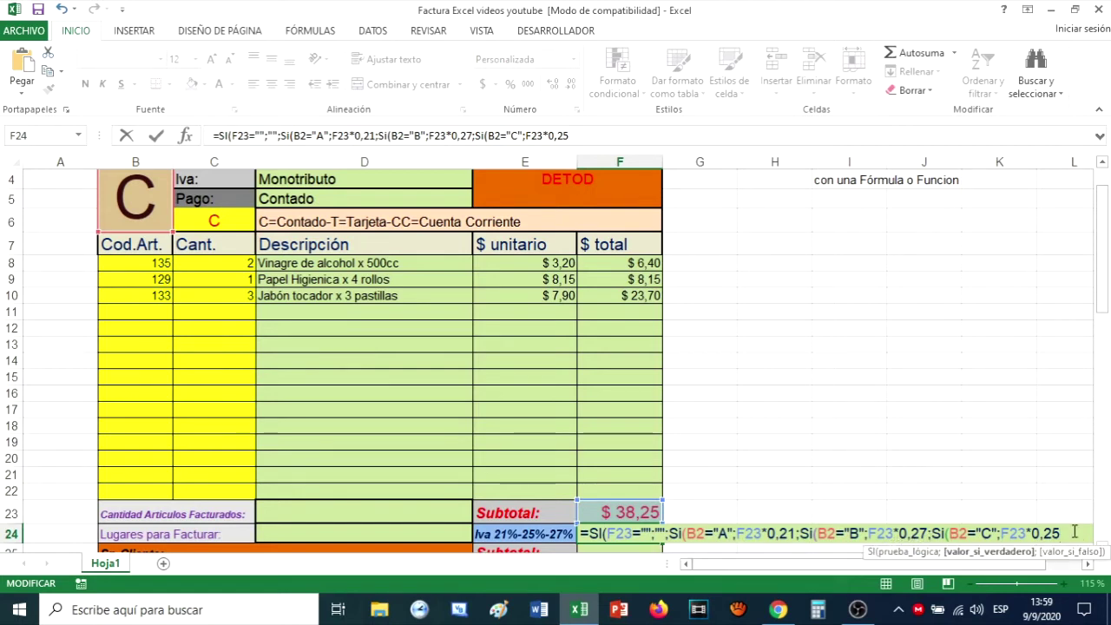
{"action": "type", "text": ")))"}
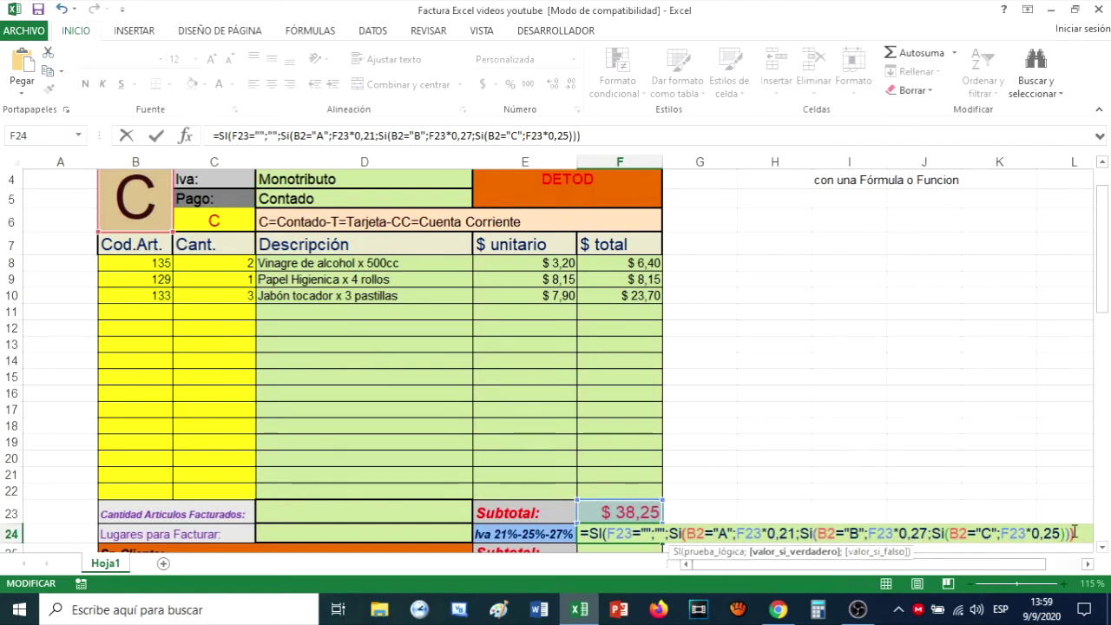
{"action": "type", "text": ")"}
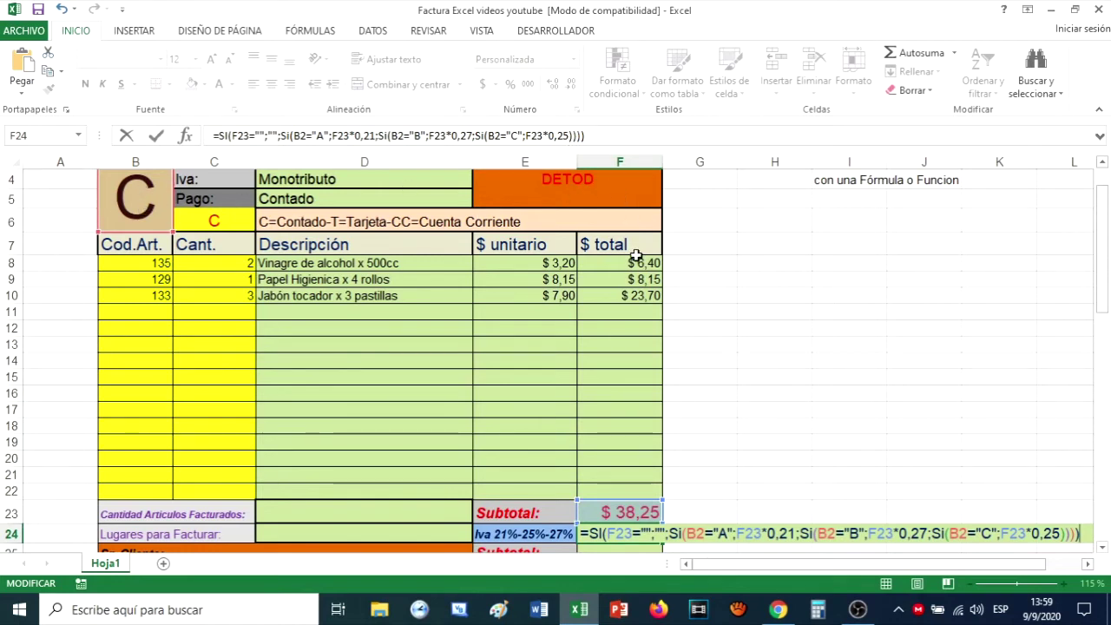
{"action": "key", "text": "Return"}
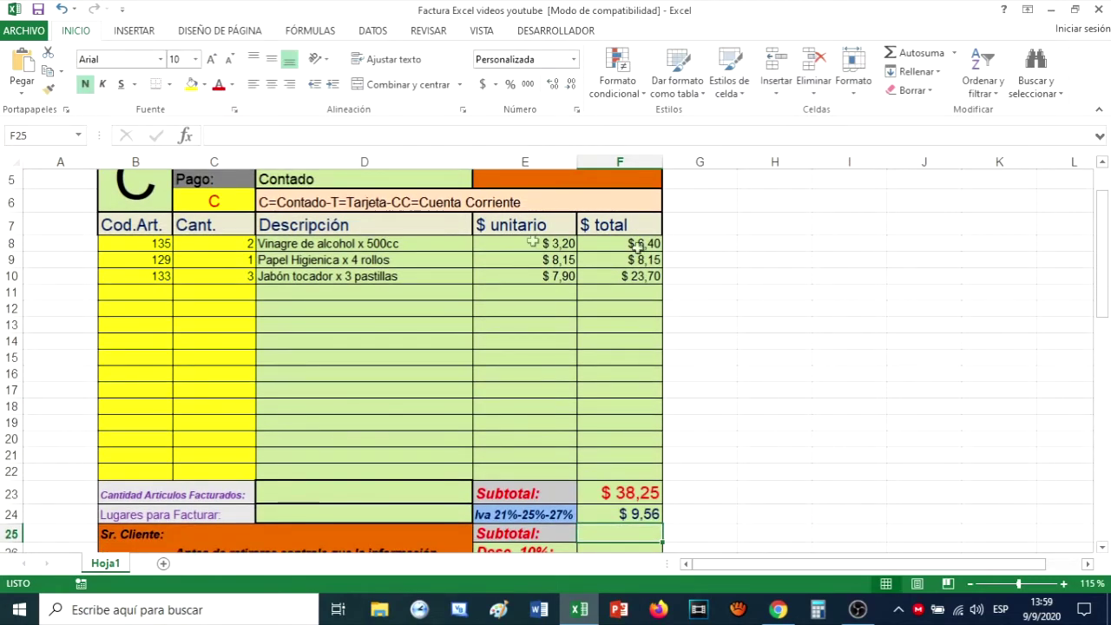
Set the client number in D1 to 523
{"action": "scroll", "coordinate": [227, 271], "scroll_direction": "up", "scroll_amount": 1}
{"action": "scroll", "coordinate": [248, 273], "scroll_direction": "down", "scroll_amount": 1}
{"action": "scroll", "coordinate": [128, 188], "scroll_direction": "up", "scroll_amount": 2}
{"action": "left_click", "coordinate": [369, 178]}
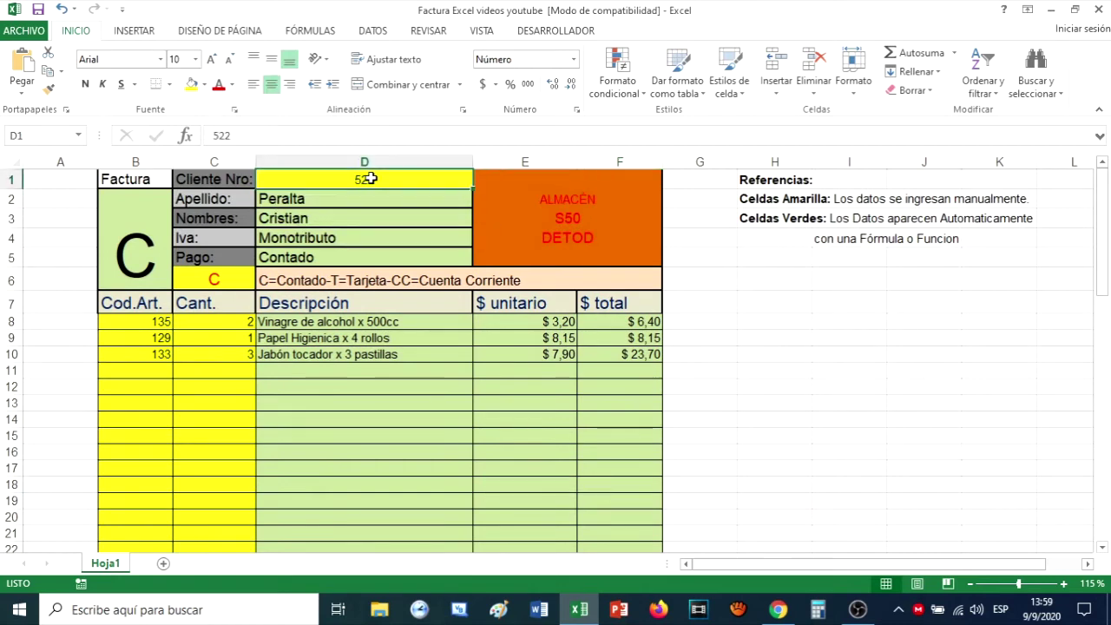
{"action": "type", "text": "523"}
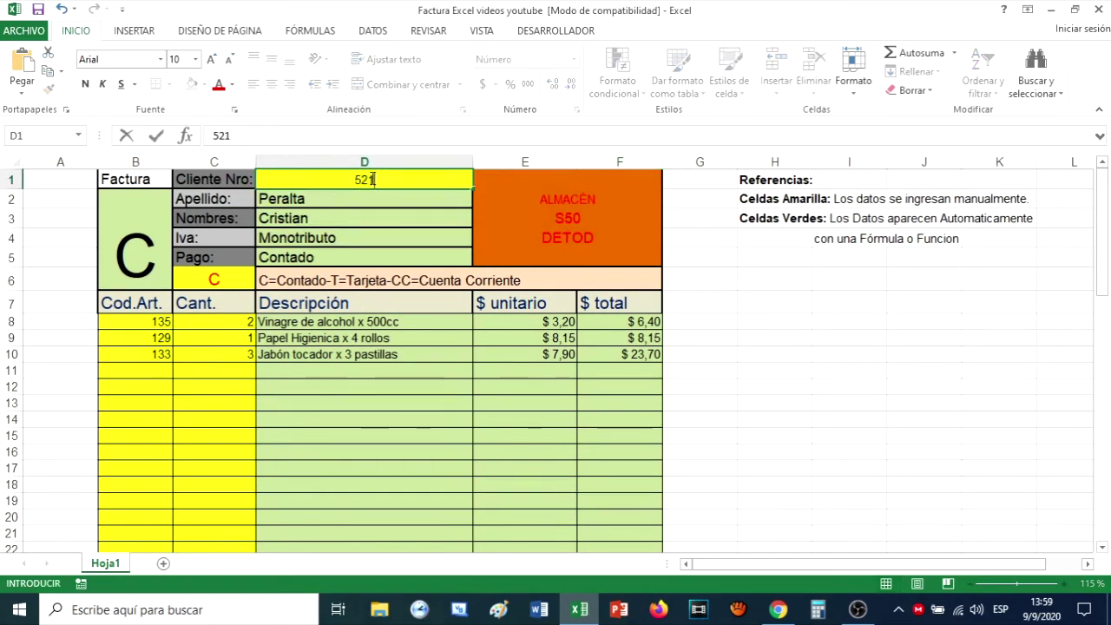
{"action": "key", "text": "Return"}
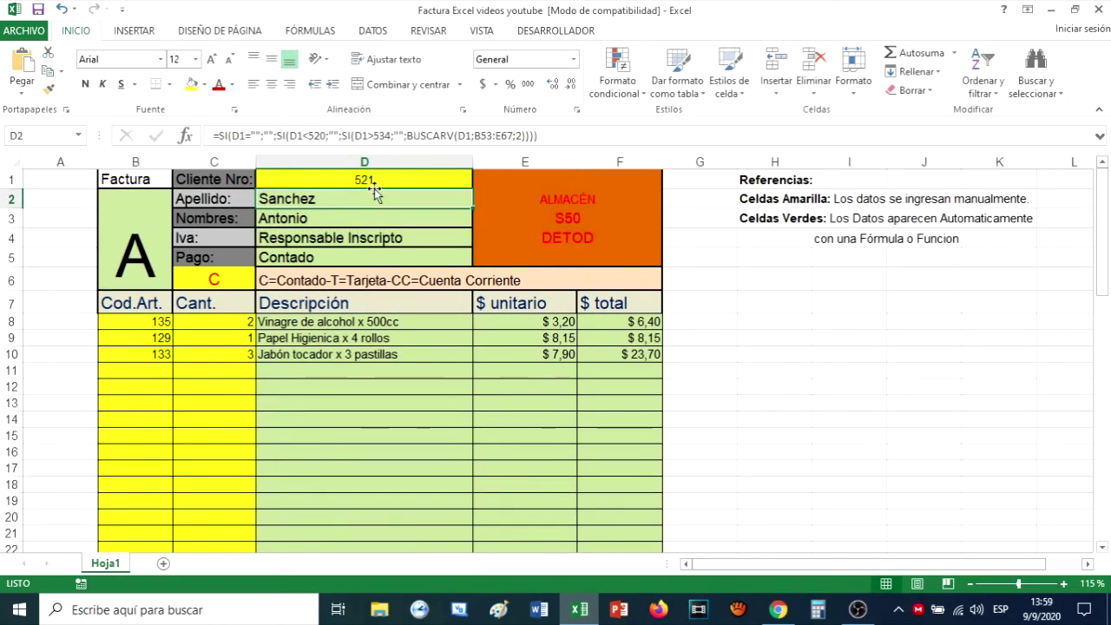
Change the client number to 520, giving invoice type B and IVA of $ 10,33
{"action": "scroll", "coordinate": [367, 335], "scroll_direction": "down", "scroll_amount": 1}
{"action": "scroll", "coordinate": [449, 290], "scroll_direction": "down", "scroll_amount": 1}
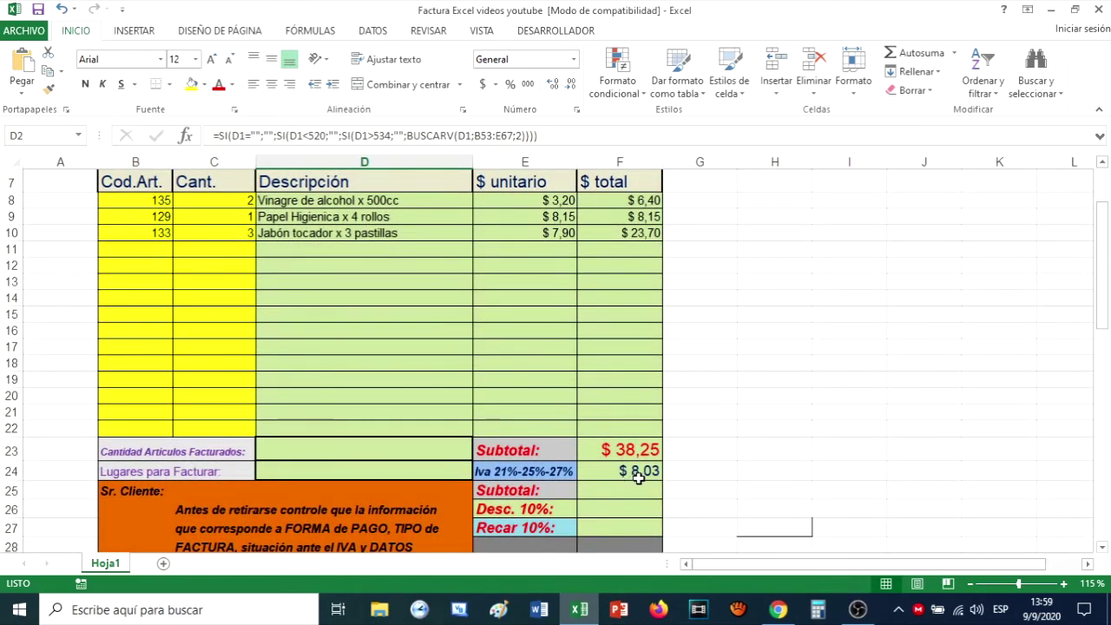
{"action": "scroll", "coordinate": [635, 480], "scroll_direction": "up", "scroll_amount": 1}
{"action": "scroll", "coordinate": [634, 480], "scroll_direction": "up", "scroll_amount": 2}
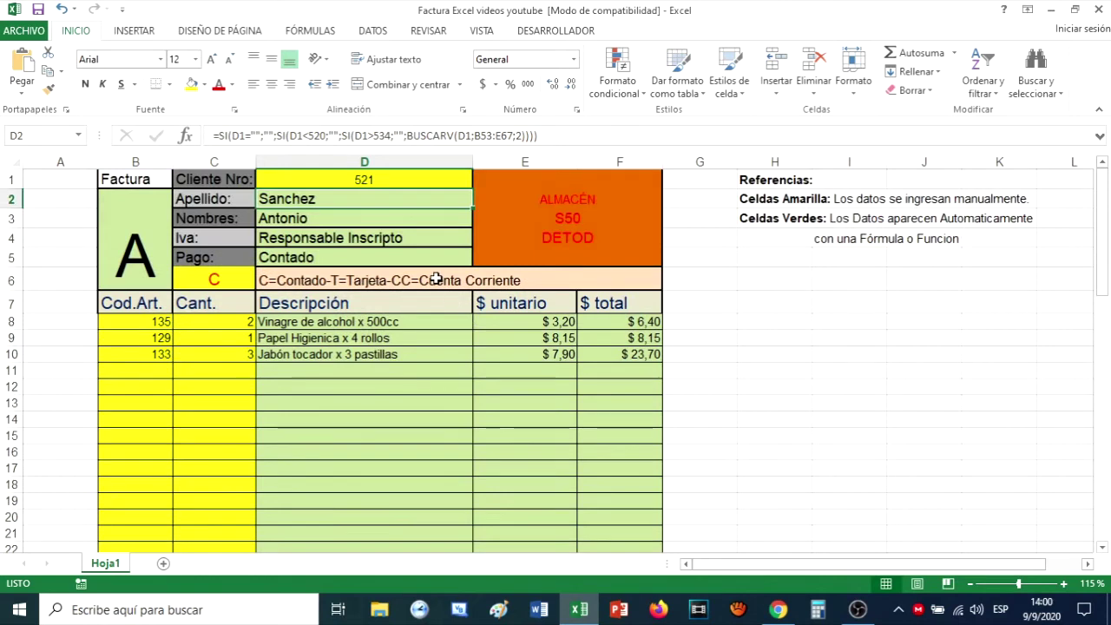
{"action": "left_click", "coordinate": [386, 179]}
{"action": "type", "text": "520"}
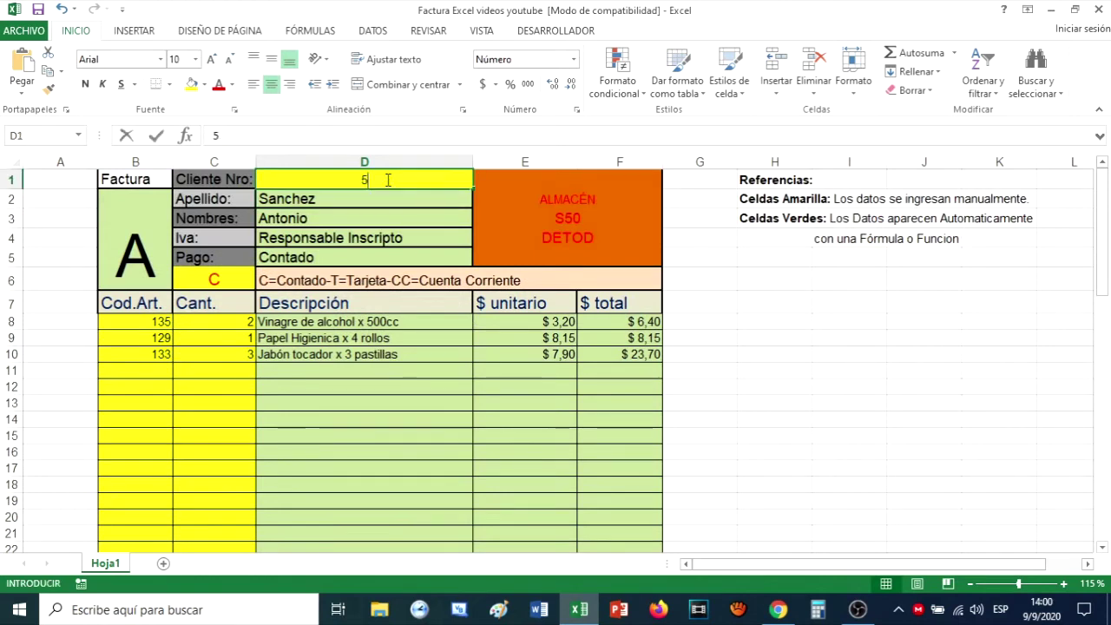
{"action": "key", "text": "Return"}
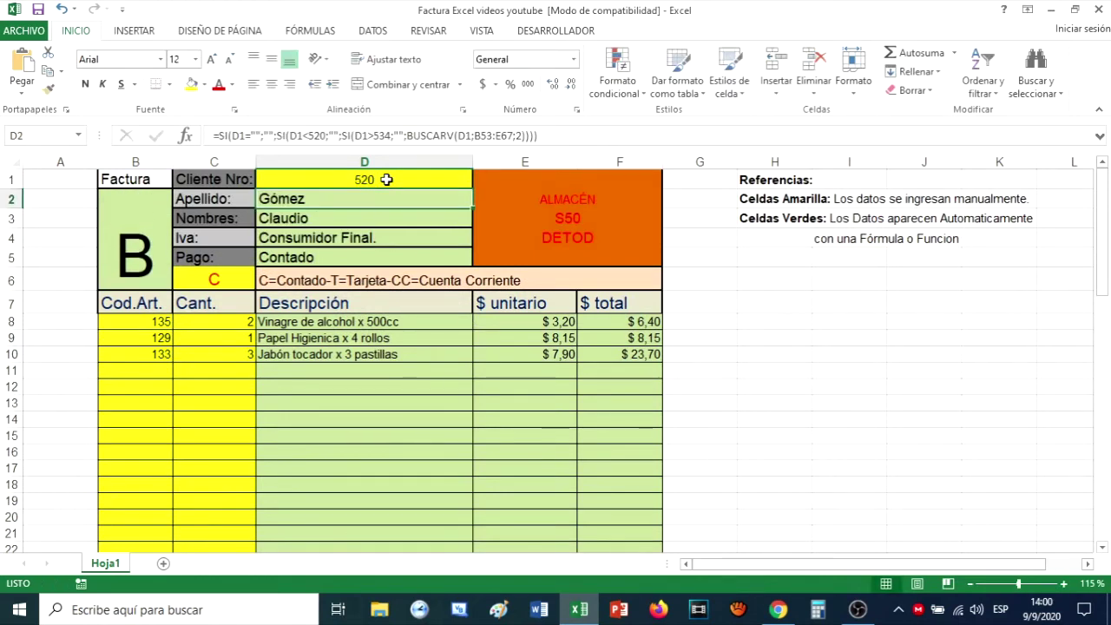
{"action": "scroll", "coordinate": [389, 204], "scroll_direction": "down", "scroll_amount": 2}
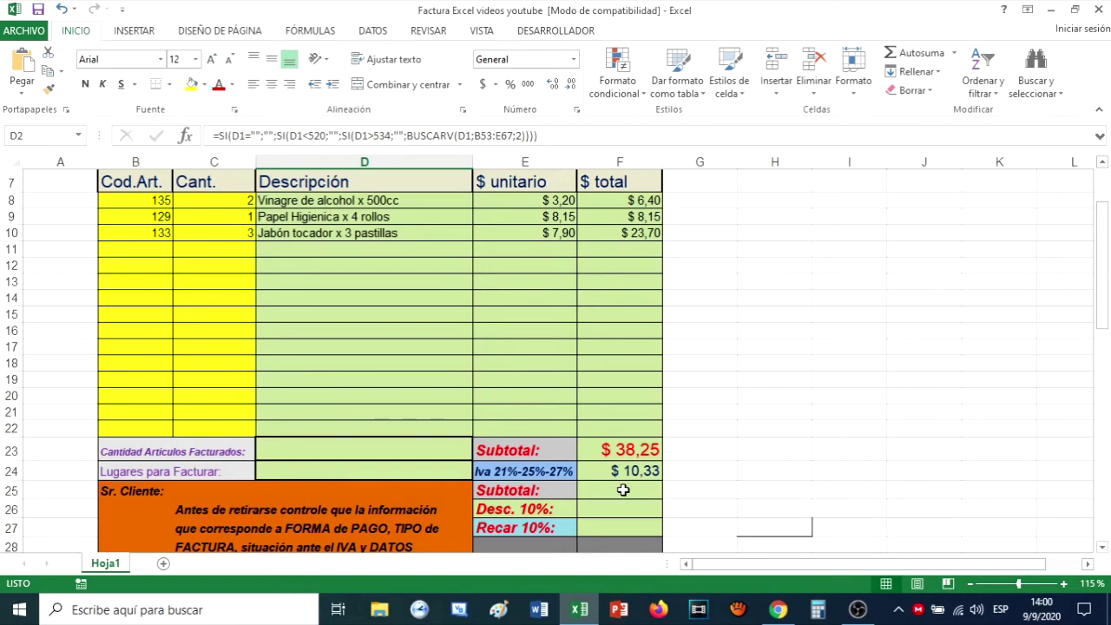
{"action": "left_click", "coordinate": [623, 490]}
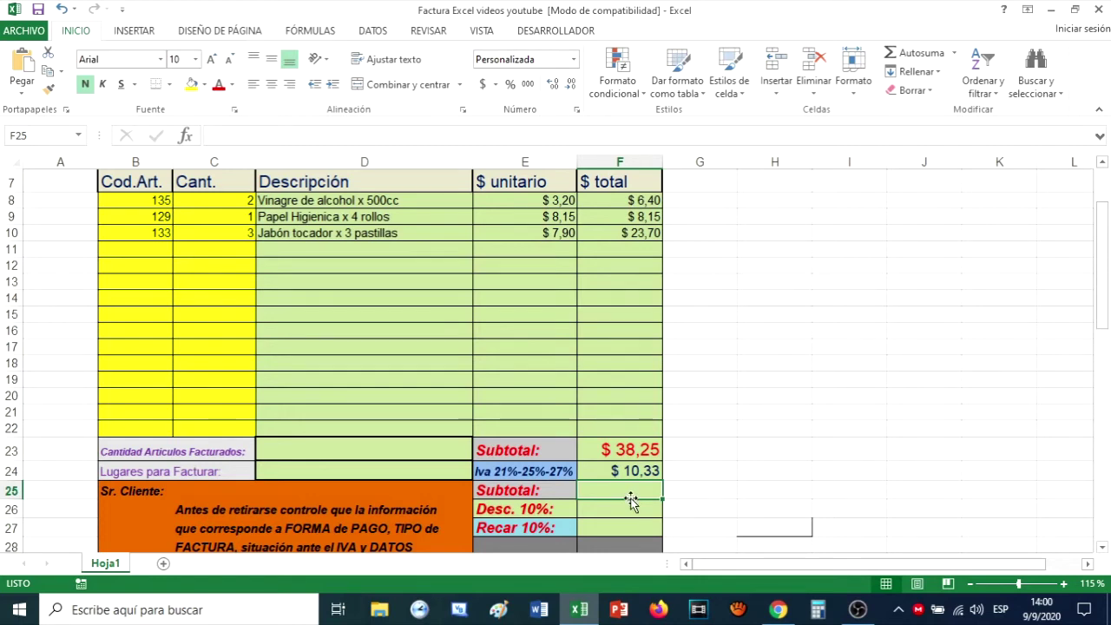
Enter =SI(F23="";"";F23+F24) in F25 so the second subtotal shows $ 48,58
{"action": "type", "text": "=SI"}
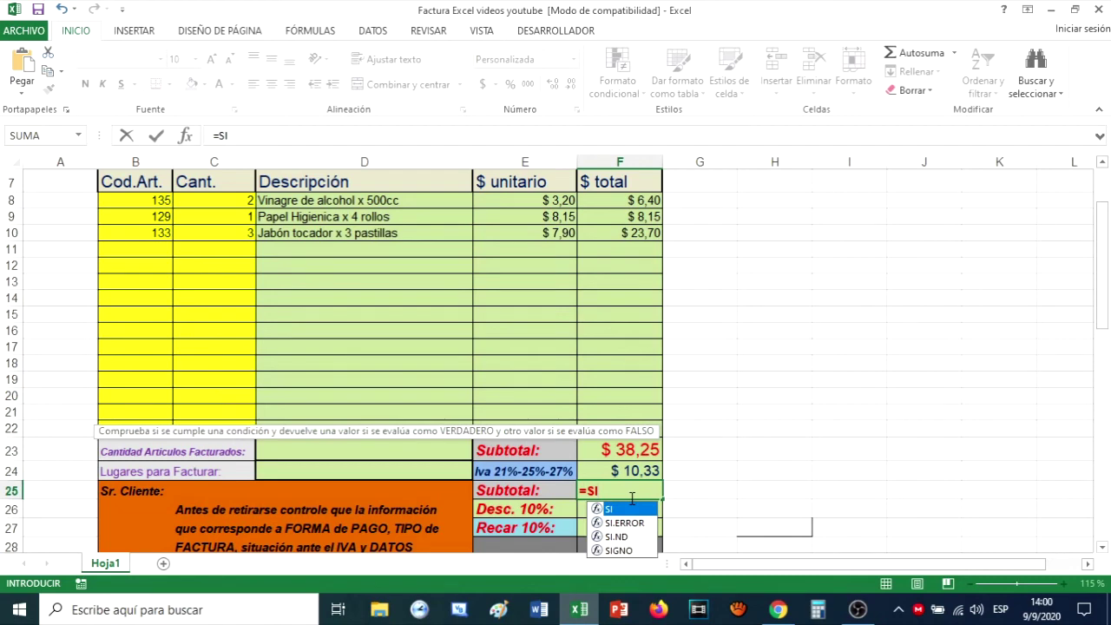
{"action": "type", "text": "("}
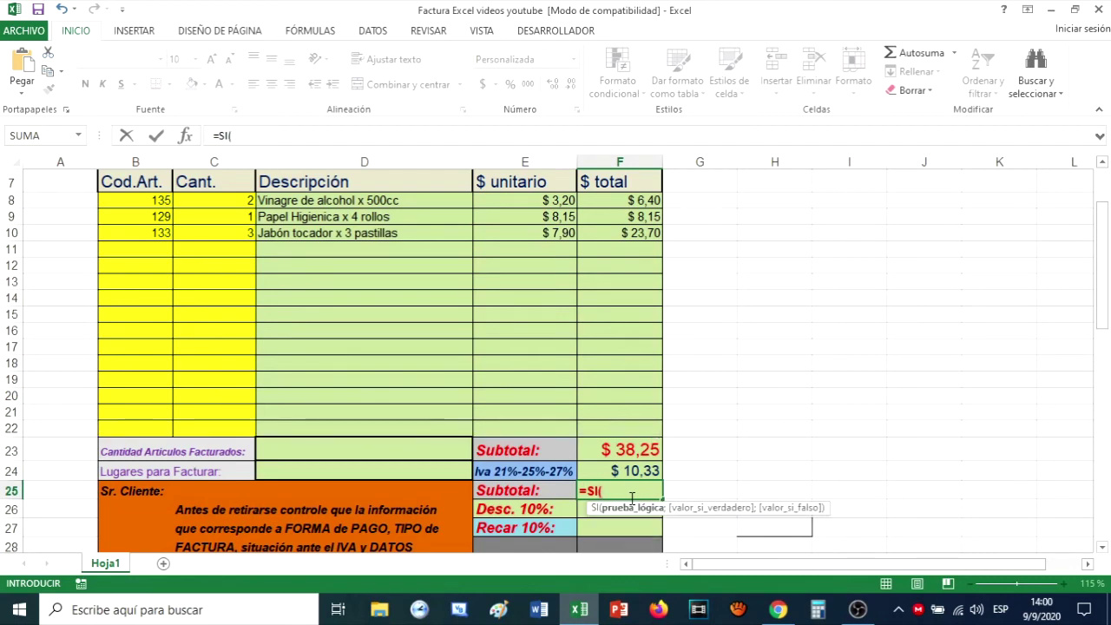
{"action": "scroll", "coordinate": [632, 495], "scroll_direction": "down", "scroll_amount": 1}
{"action": "left_click", "coordinate": [619, 391]}
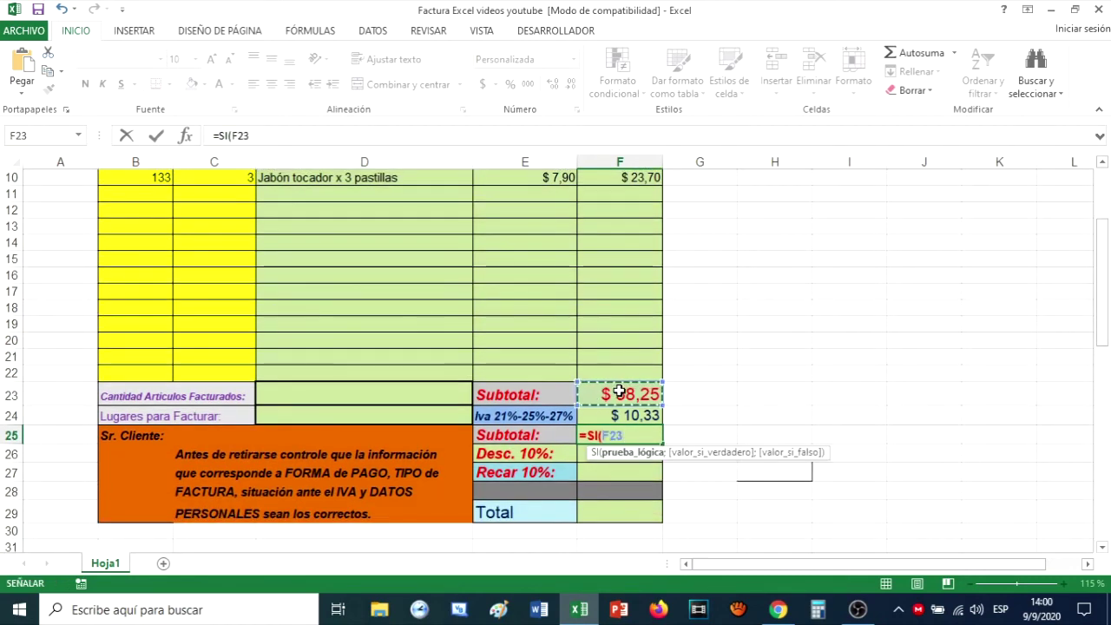
{"action": "type", "text": "=\"\""}
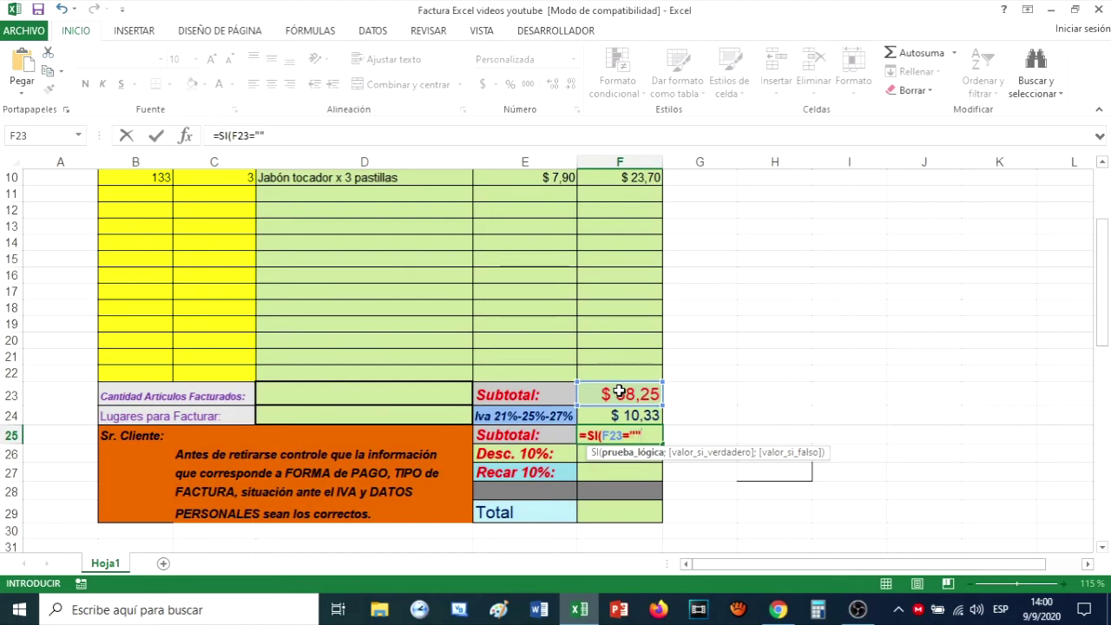
{"action": "type", "text": ";\"\""}
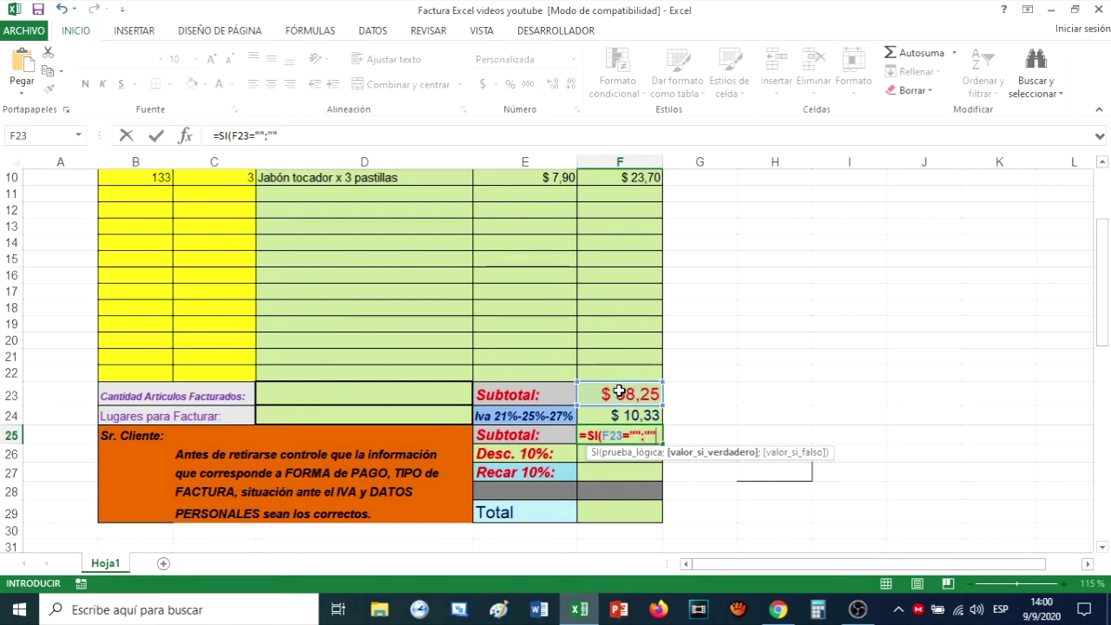
{"action": "type", "text": ";"}
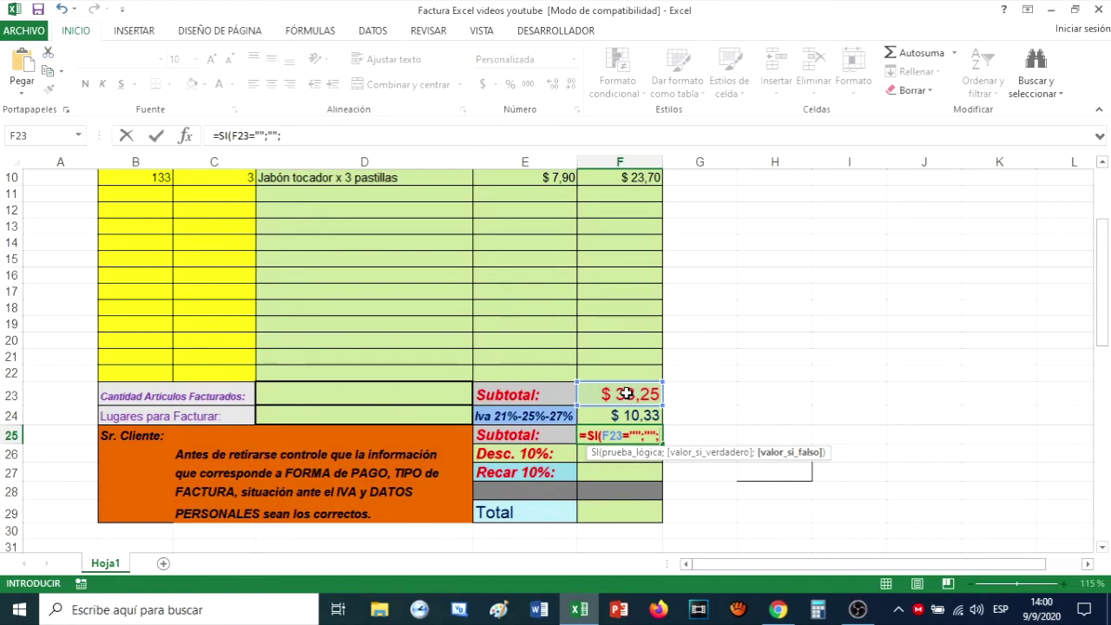
{"action": "left_click", "coordinate": [626, 393]}
{"action": "type", "text": "+"}
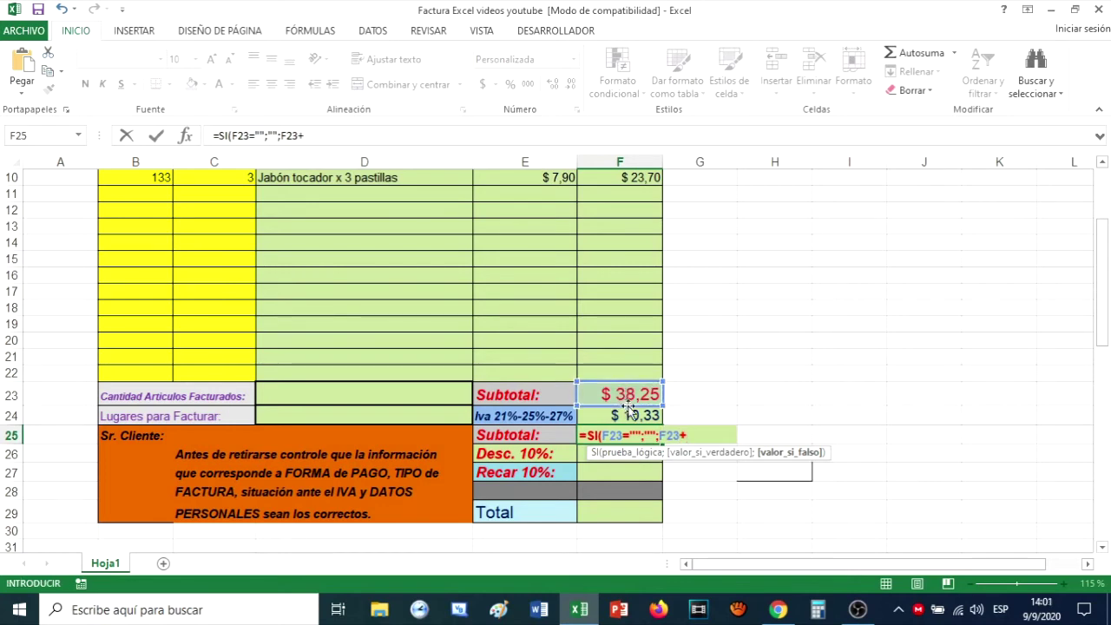
{"action": "left_click", "coordinate": [629, 416]}
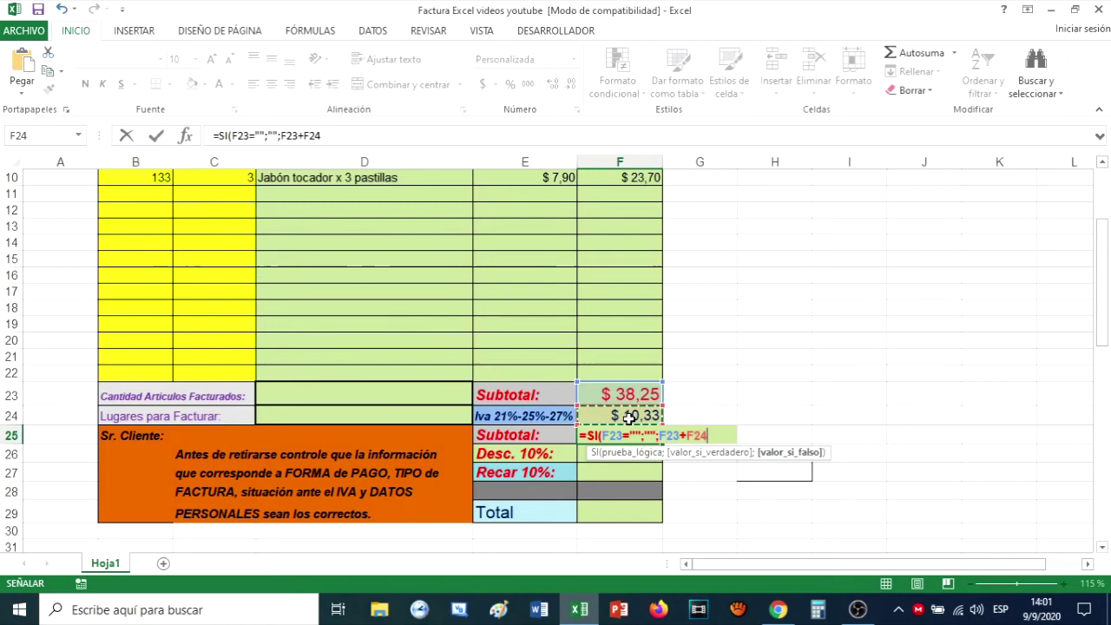
{"action": "type", "text": ")"}
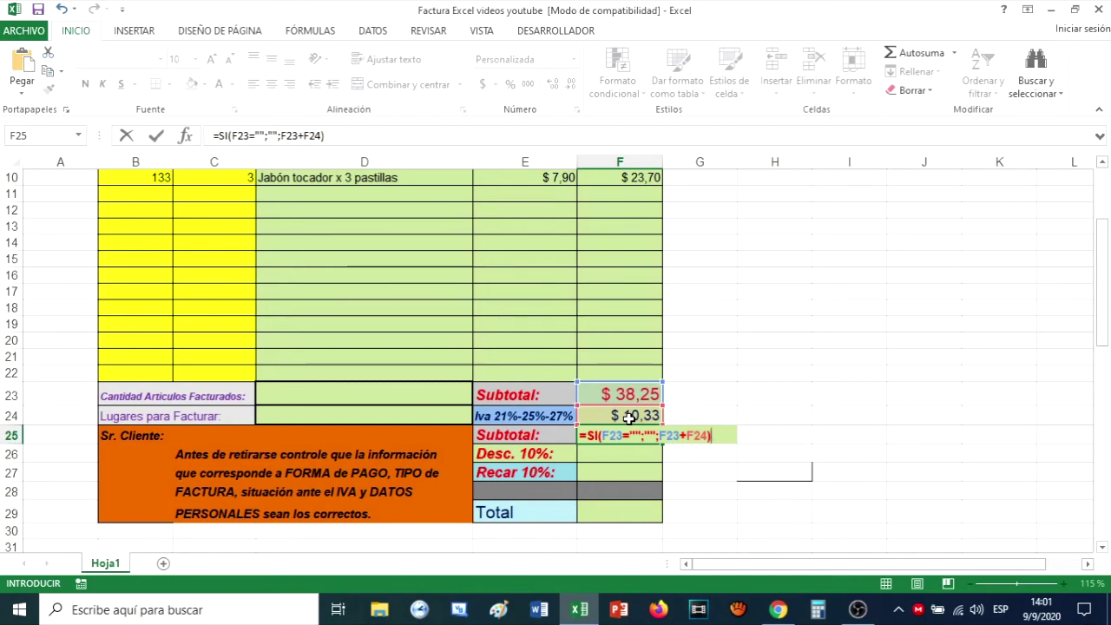
{"action": "key", "text": "Return"}
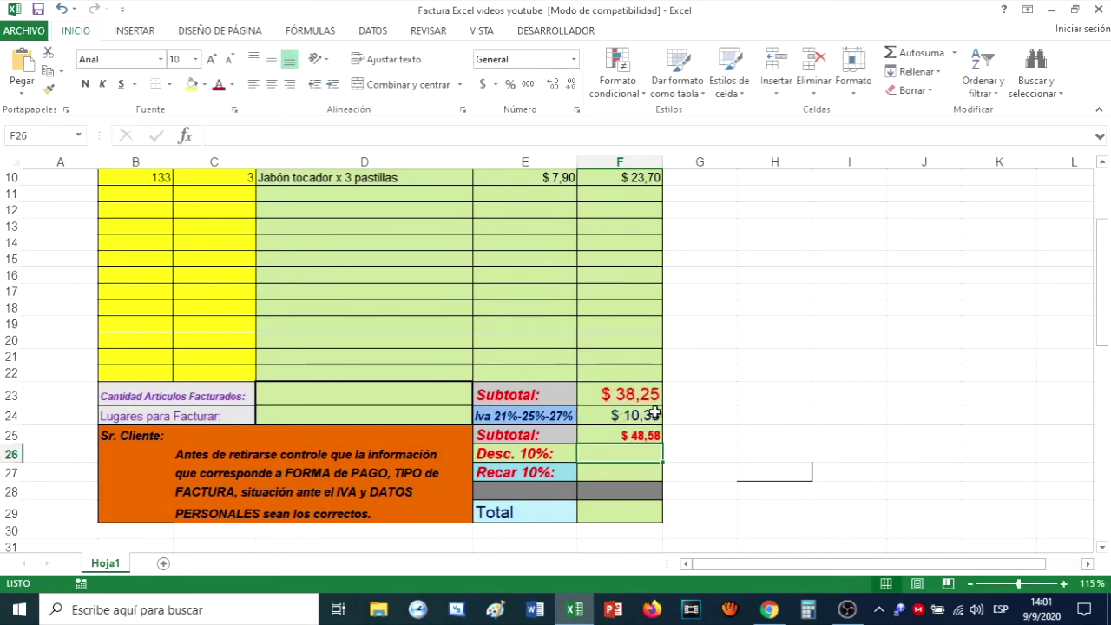
{"action": "scroll", "coordinate": [629, 438], "scroll_direction": "up", "scroll_amount": 3}
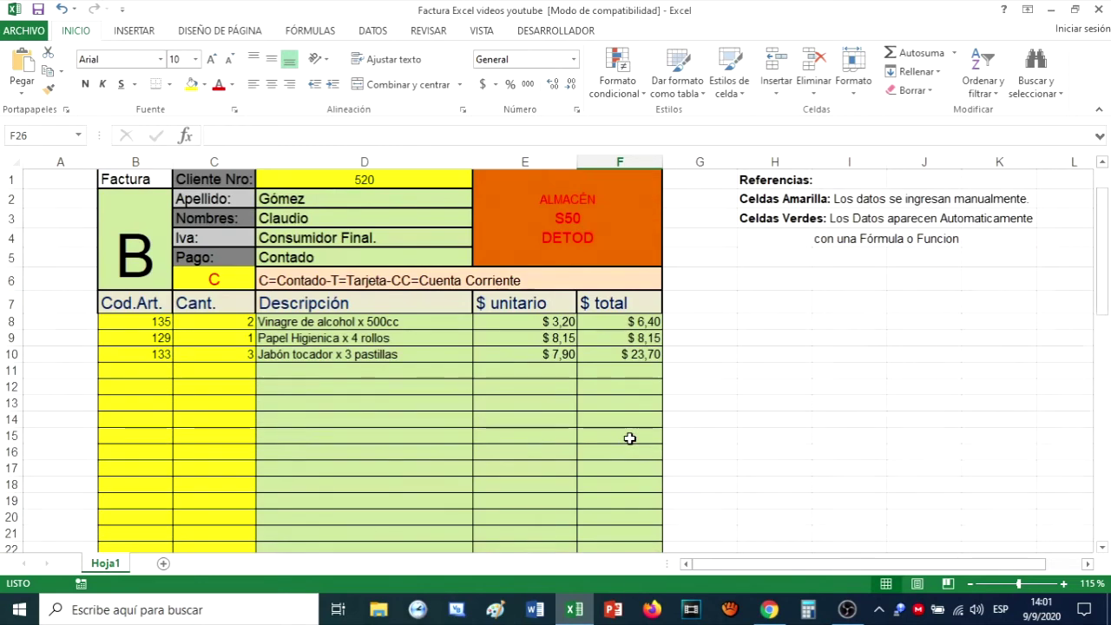
{"action": "left_click", "coordinate": [157, 324]}
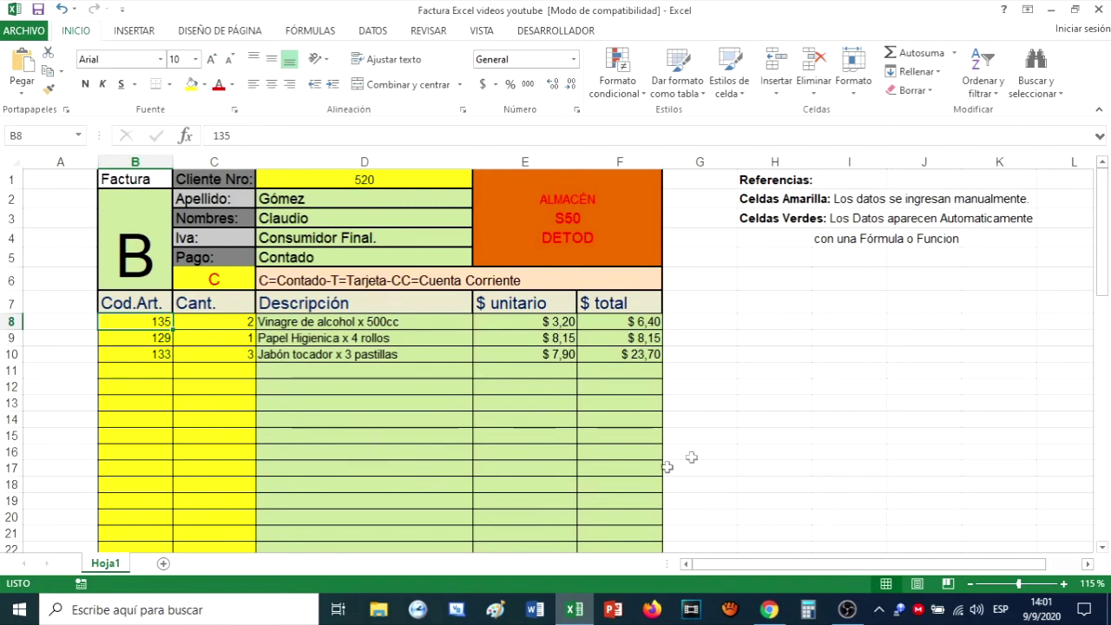
{"action": "scroll", "coordinate": [702, 451], "scroll_direction": "down", "scroll_amount": 1}
{"action": "scroll", "coordinate": [701, 451], "scroll_direction": "down", "scroll_amount": 1}
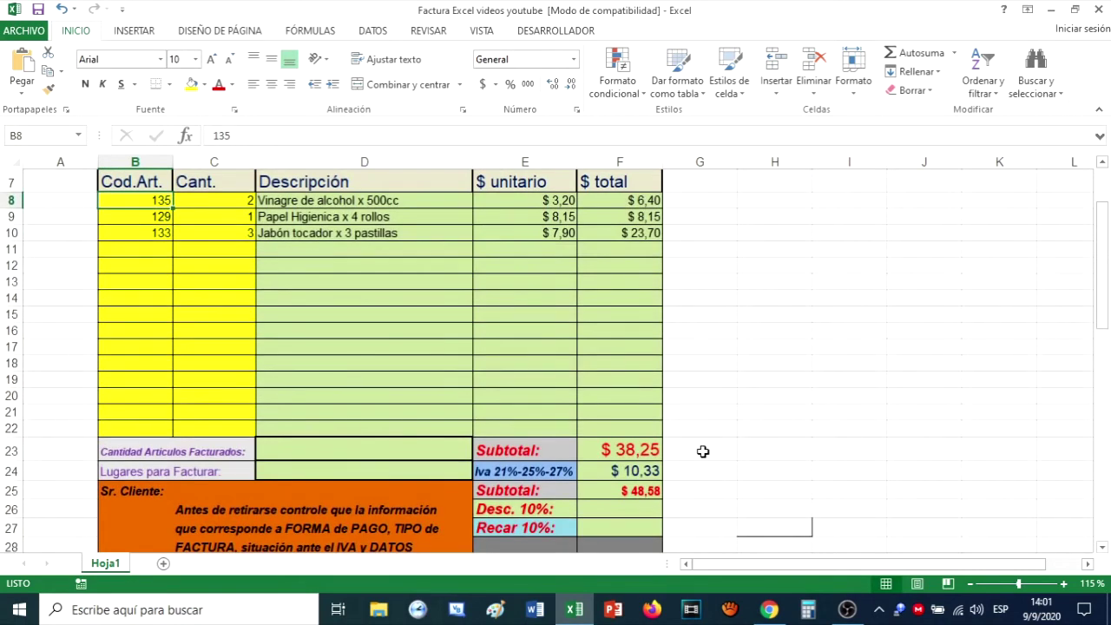
{"action": "key", "text": "Delete"}
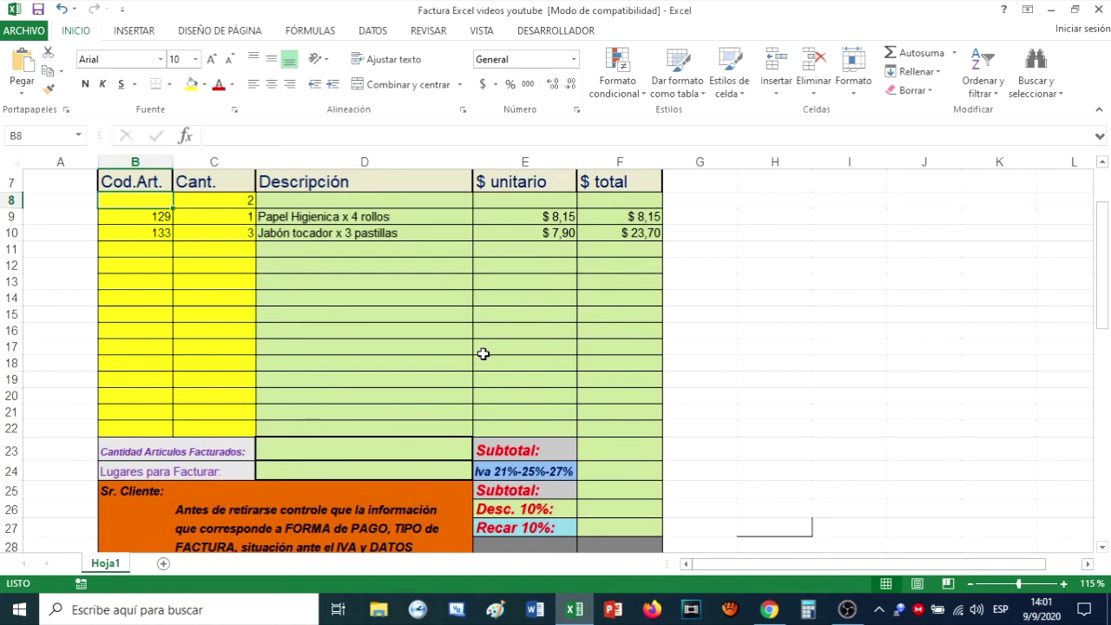
{"action": "key", "text": "ctrl+z"}
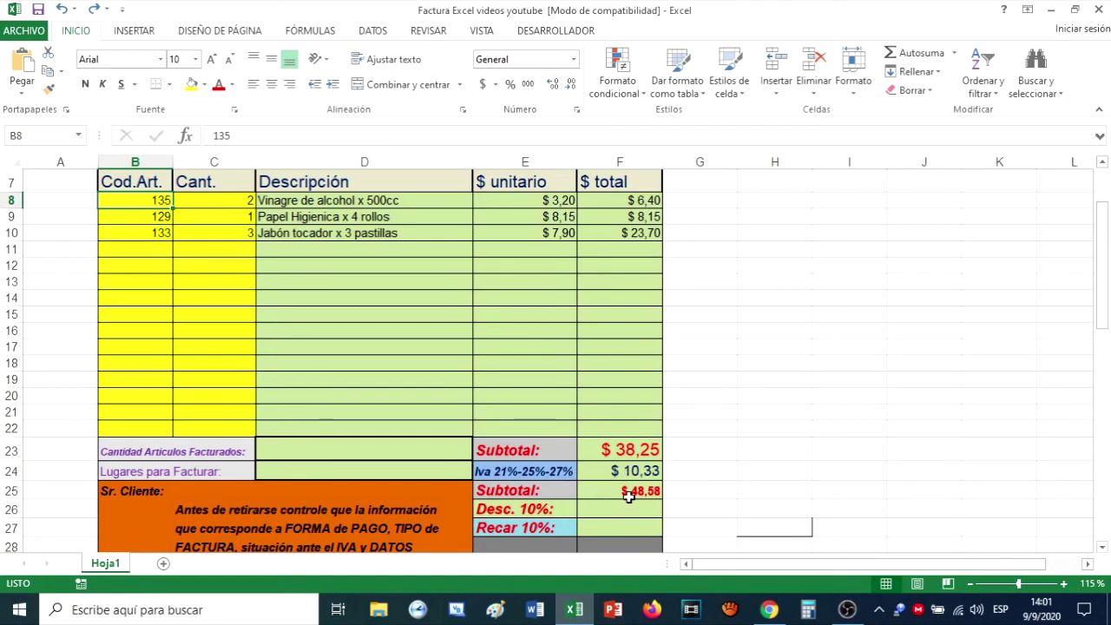
{"action": "scroll", "coordinate": [629, 494], "scroll_direction": "down", "scroll_amount": 1}
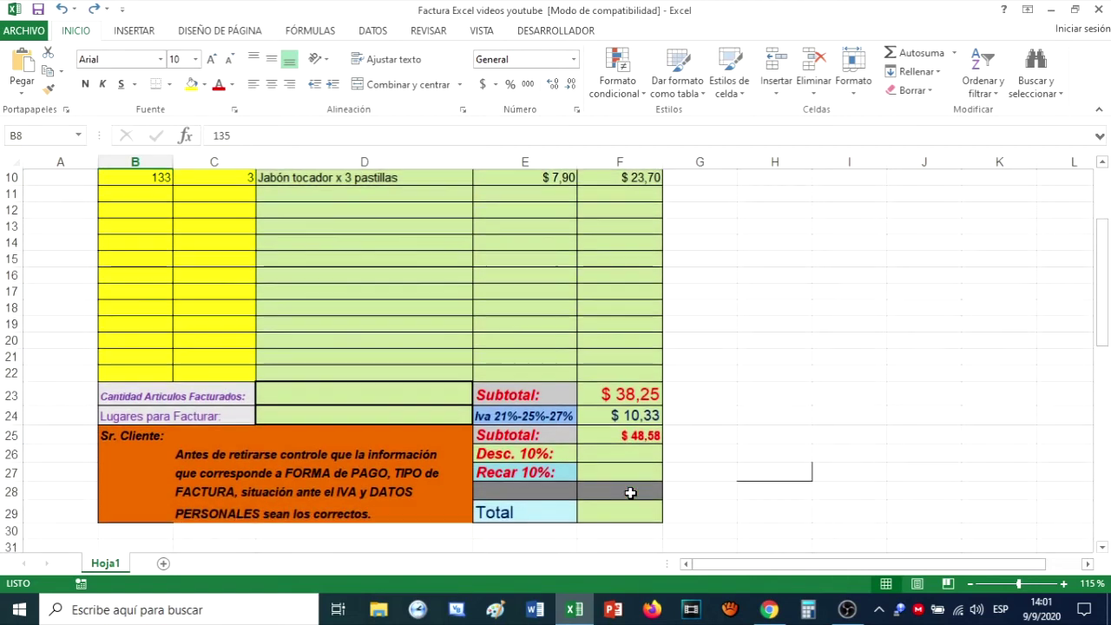
{"action": "scroll", "coordinate": [625, 432], "scroll_direction": "up", "scroll_amount": 1}
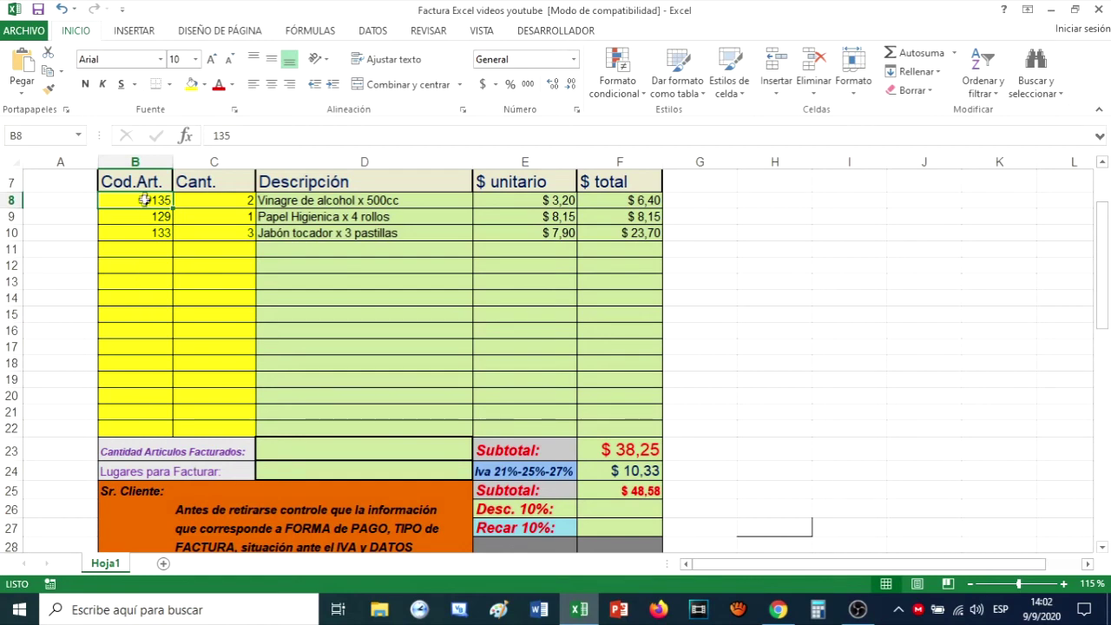
Enter =CONTARA(B8:B22) in D23 to count the billed codes, giving 3
{"action": "left_click", "coordinate": [289, 450]}
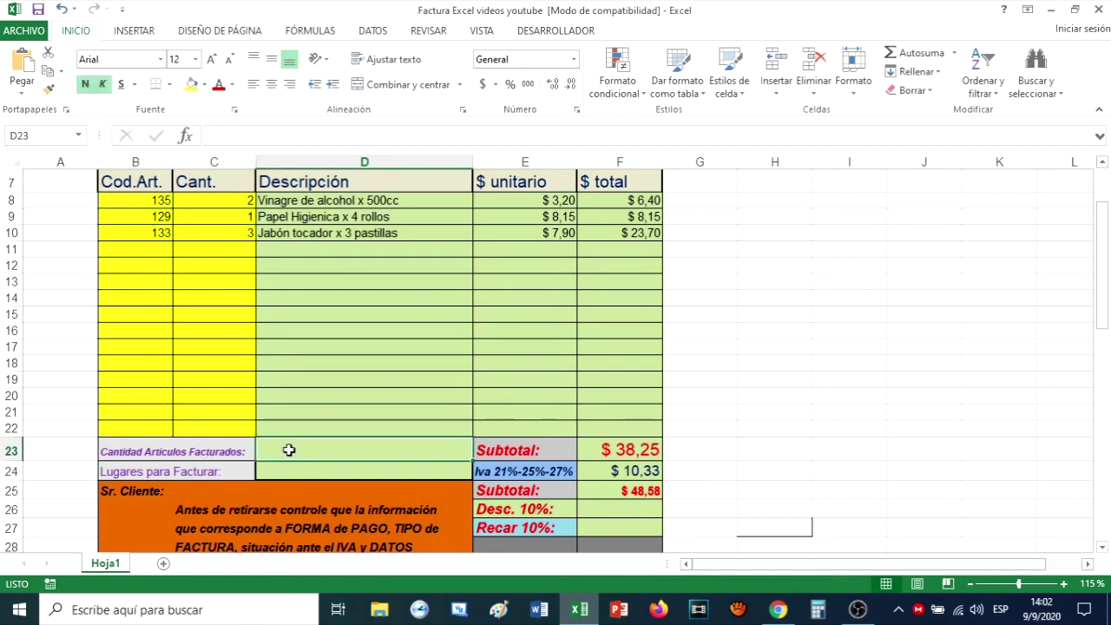
{"action": "type", "text": "=Co"}
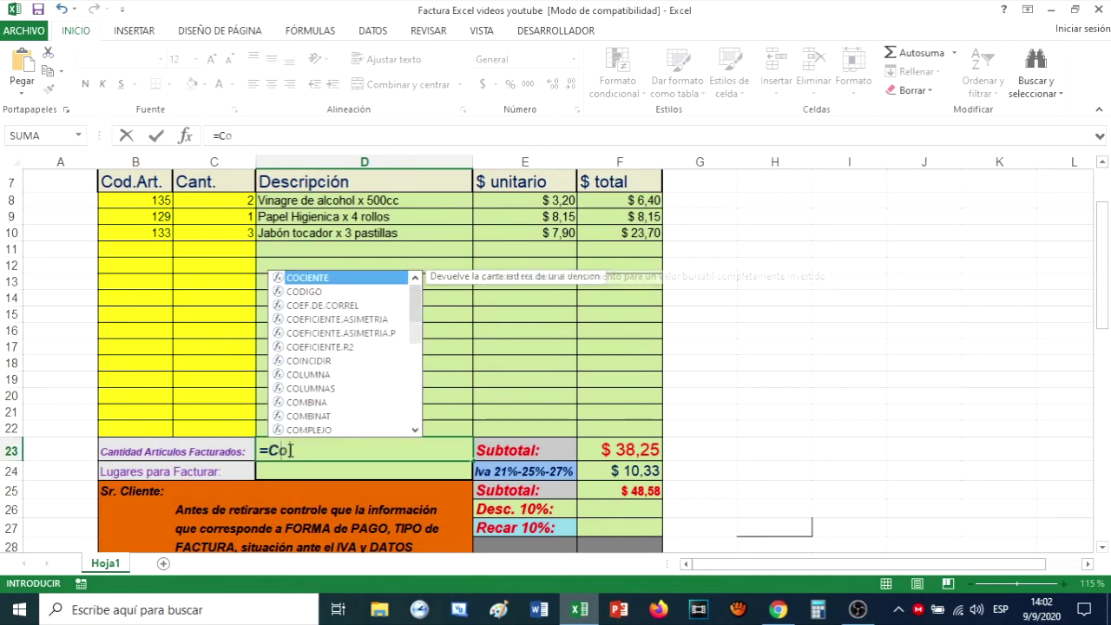
{"action": "type", "text": "ntara"}
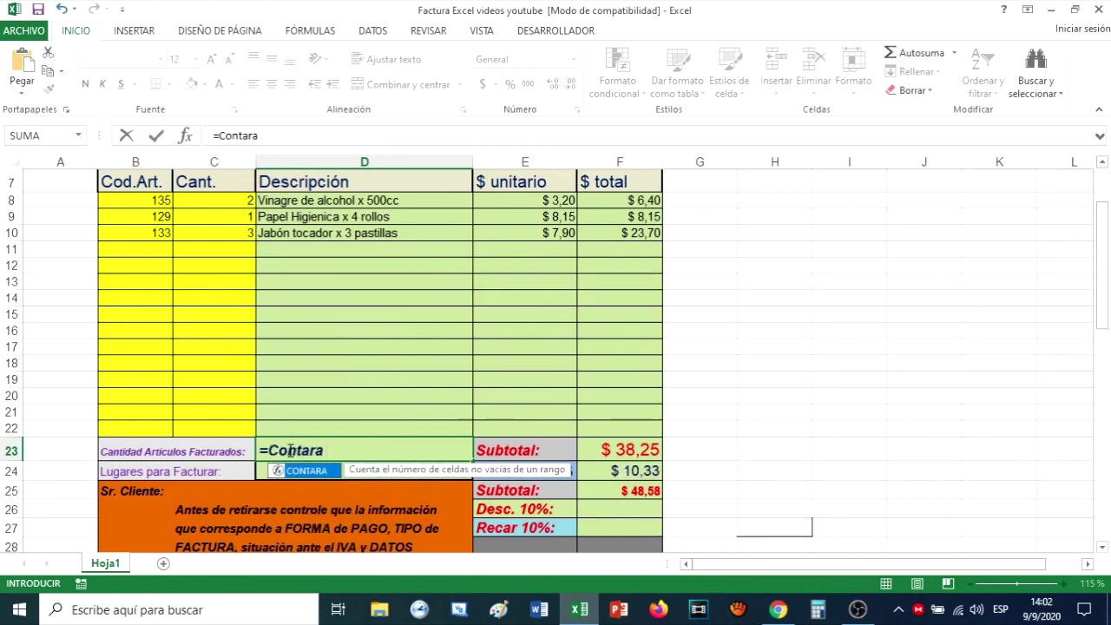
{"action": "double_click", "coordinate": [320, 471]}
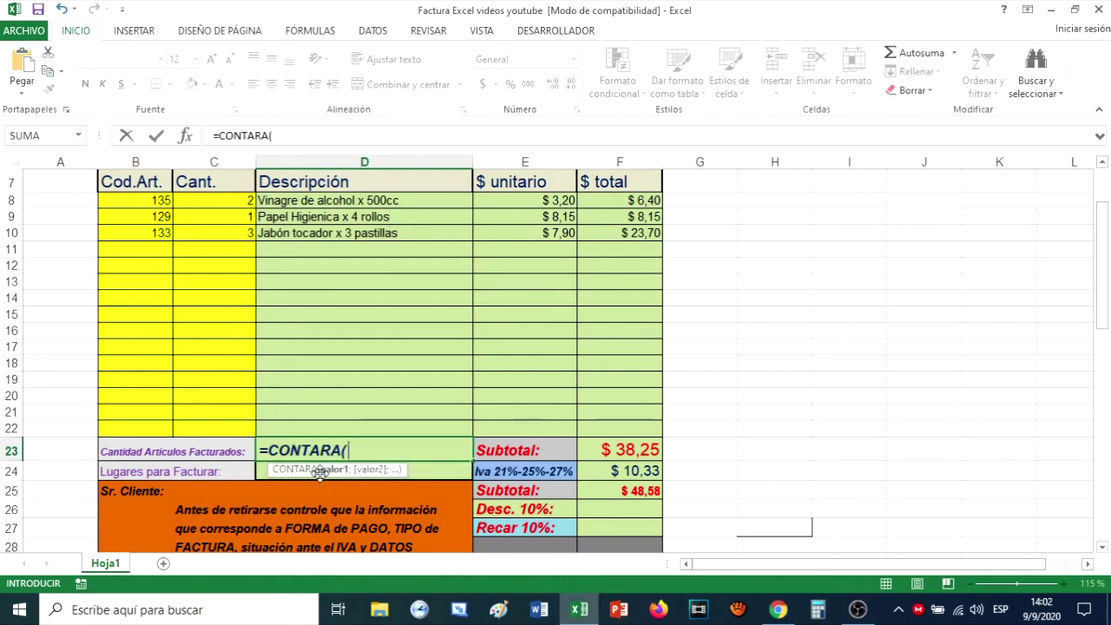
{"action": "left_click_drag", "start_coordinate": [159, 201], "coordinate": [131, 427]}
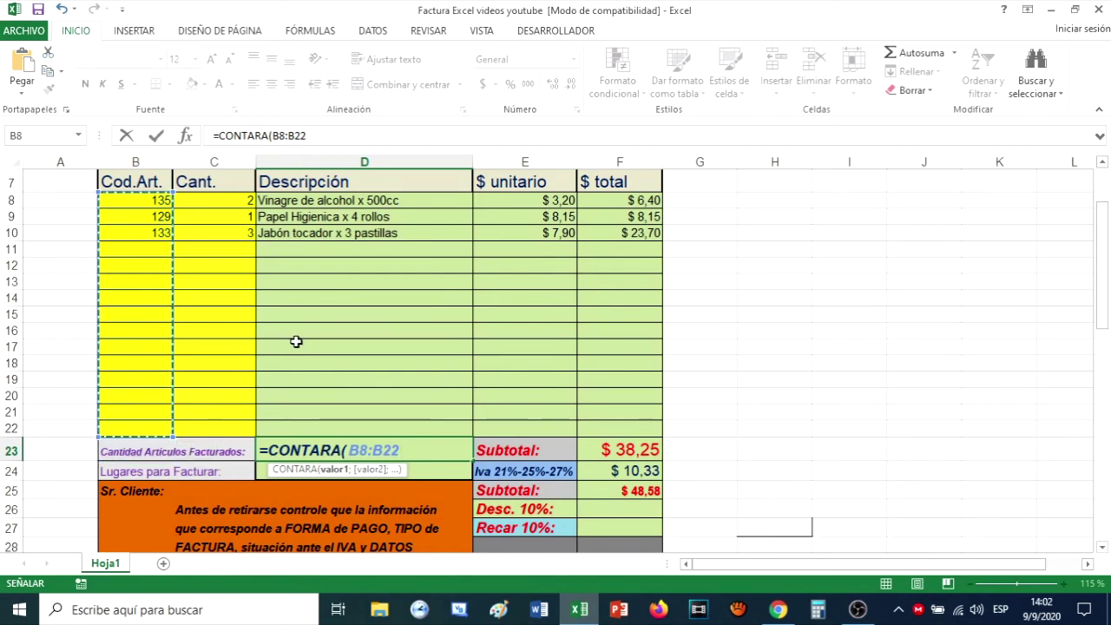
{"action": "type", "text": ")"}
{"action": "key", "text": "Return"}
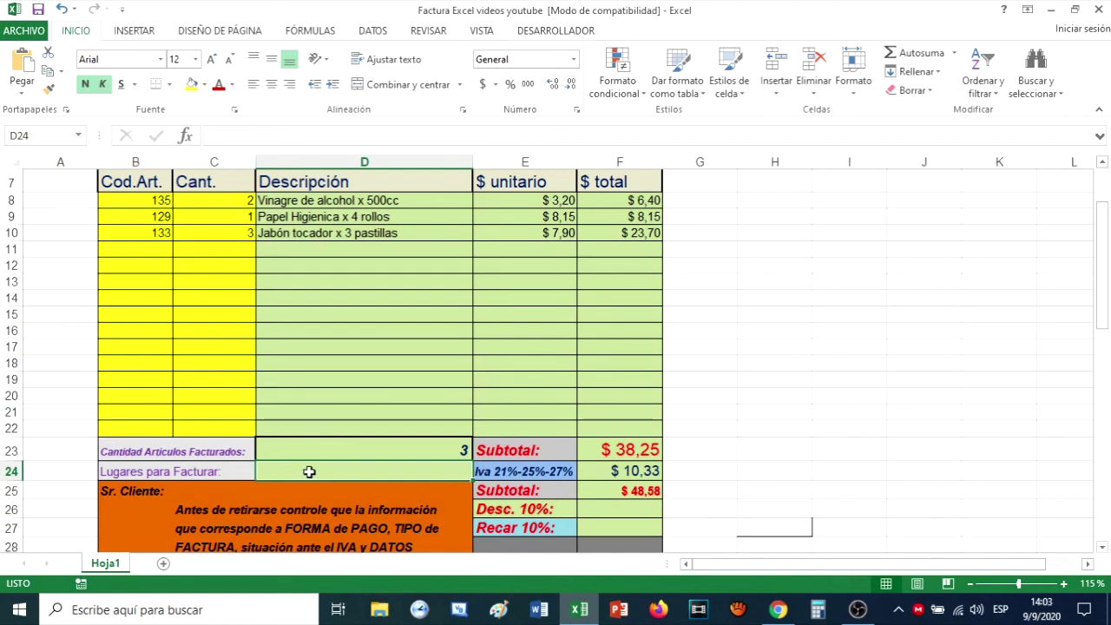
Enter =CONTAR.BLANCO(B8:B22) in D24 to count the free lines, giving 12
{"action": "type", "text": "="}
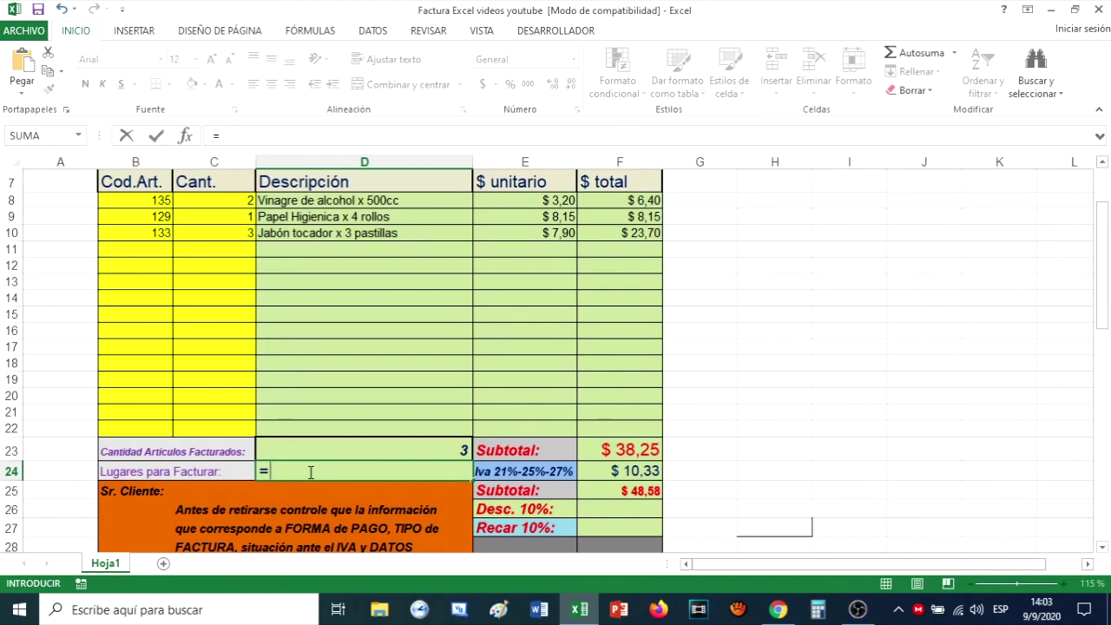
{"action": "type", "text": "Contar"}
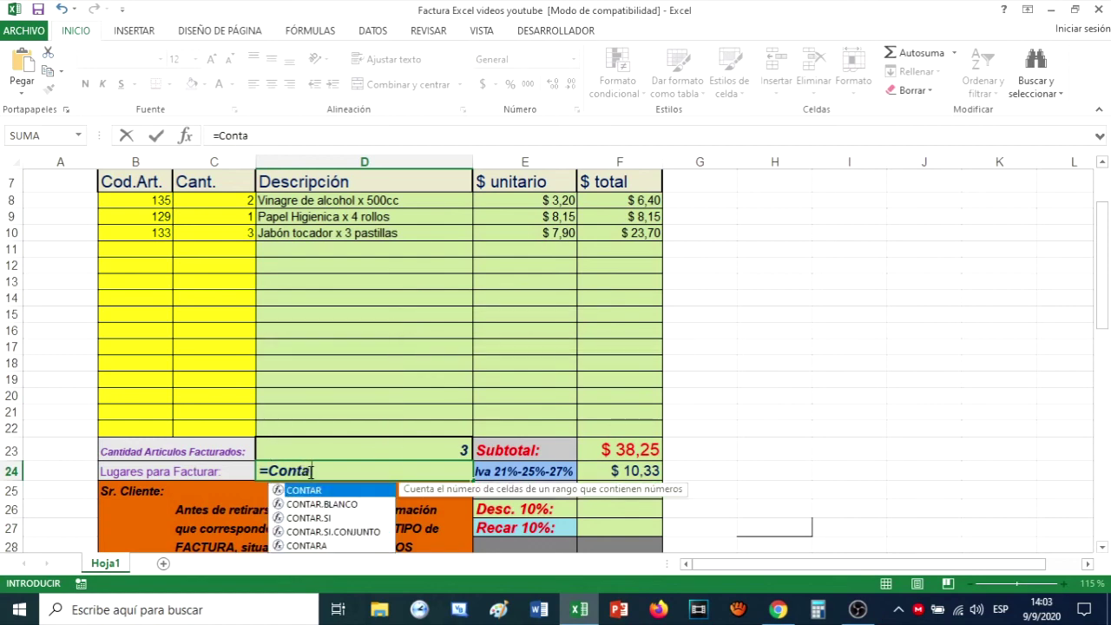
{"action": "double_click", "coordinate": [355, 504]}
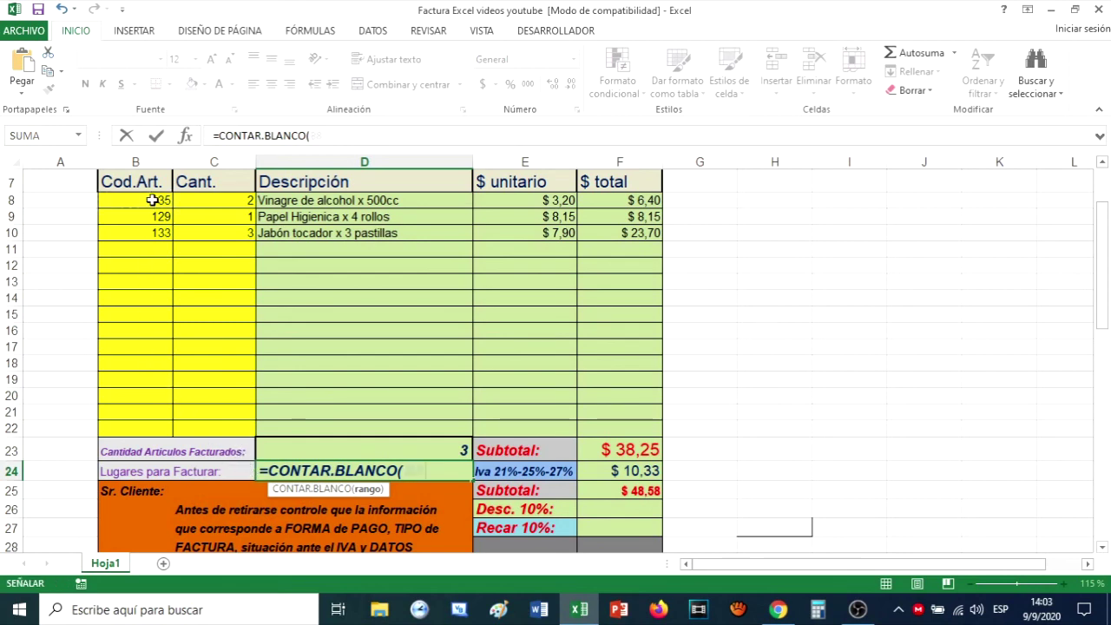
{"action": "left_click_drag", "start_coordinate": [152, 199], "coordinate": [152, 426]}
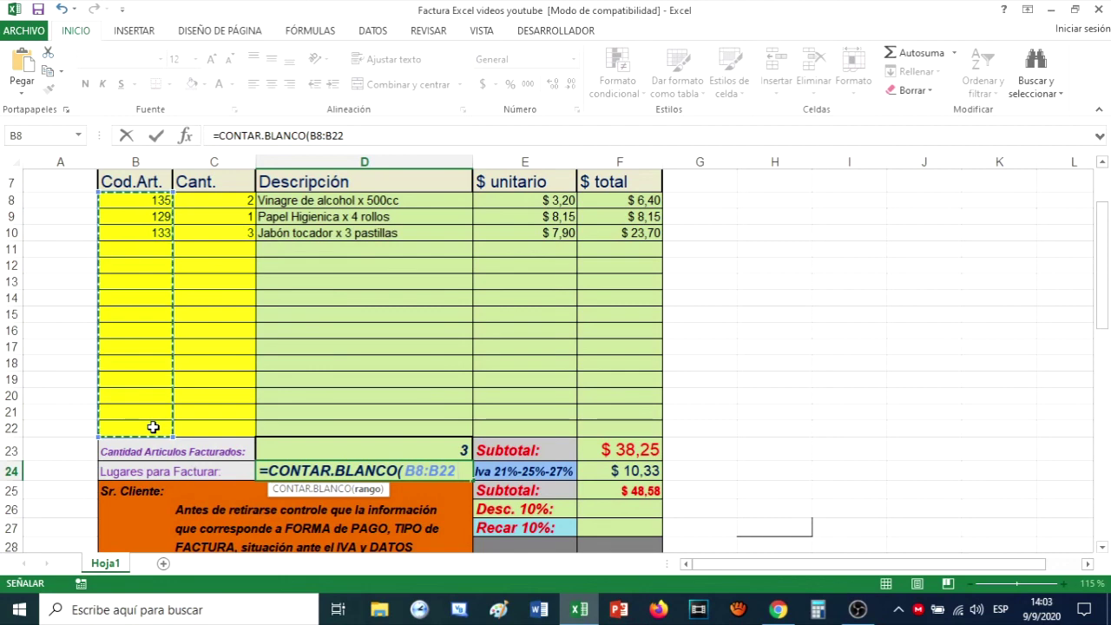
{"action": "type", "text": ")"}
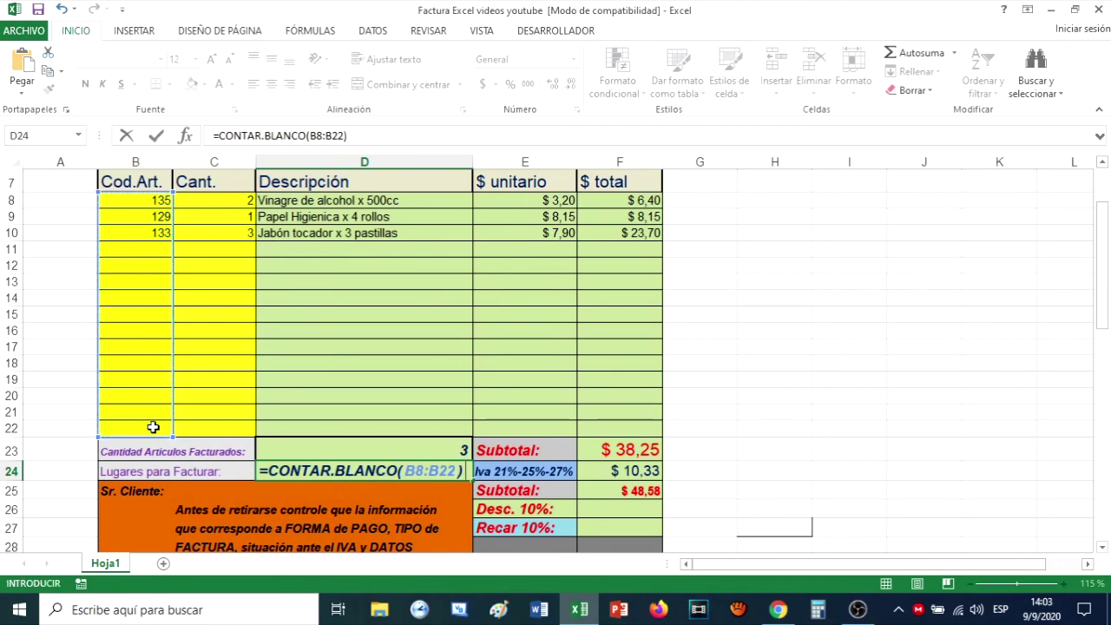
{"action": "key", "text": "Return"}
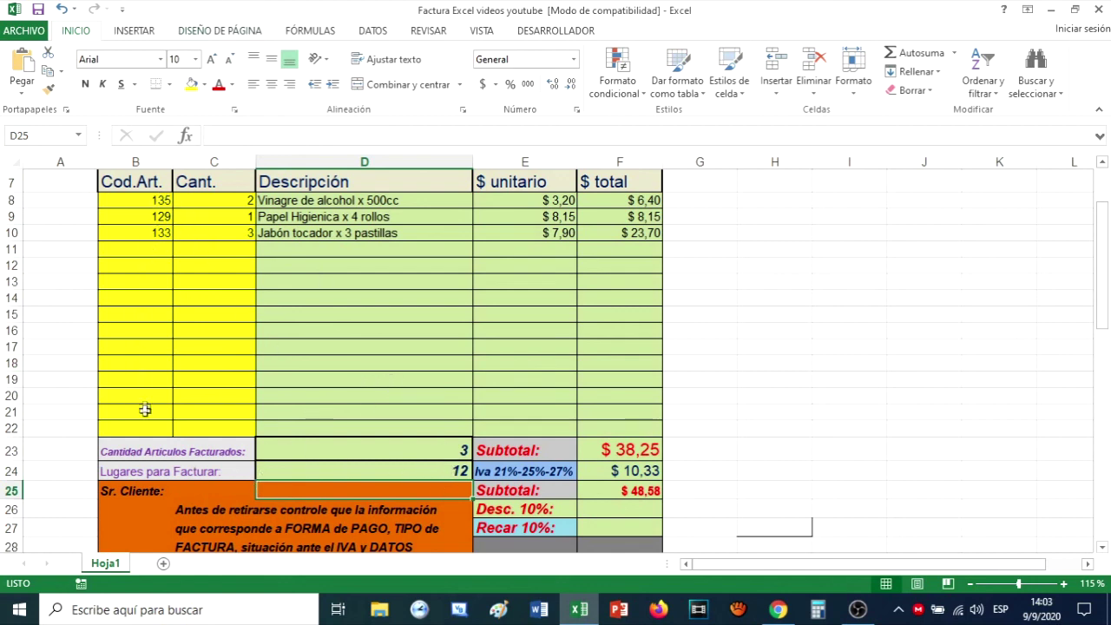
Delete code 133 from B10, leaving 2 billed items, 13 free lines and $ 14,55
{"action": "left_click", "coordinate": [159, 231]}
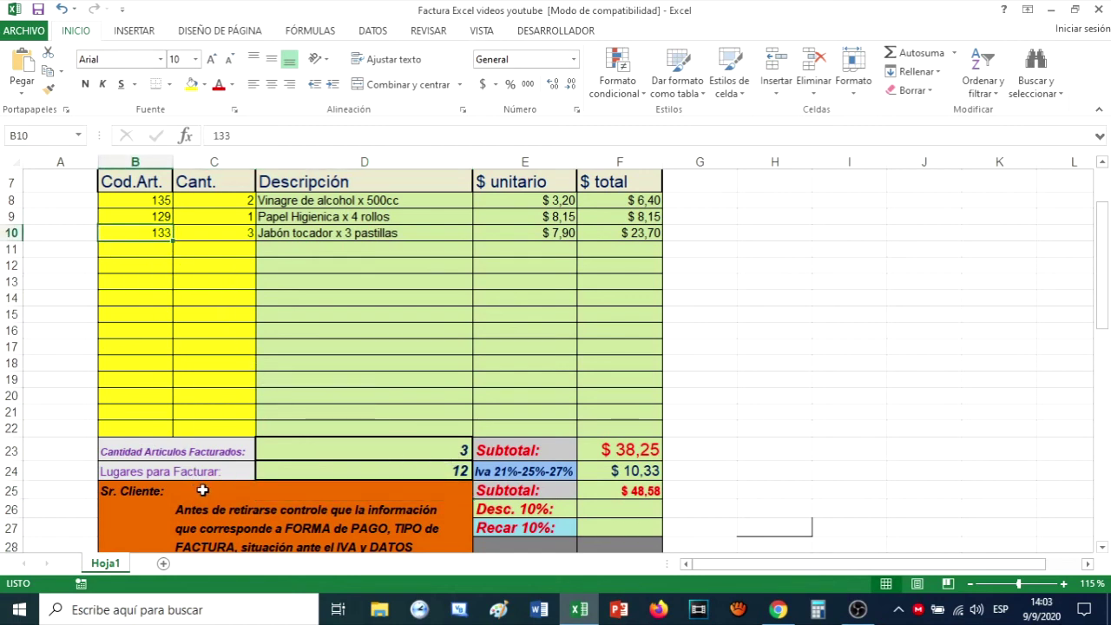
{"action": "key", "text": "Delete"}
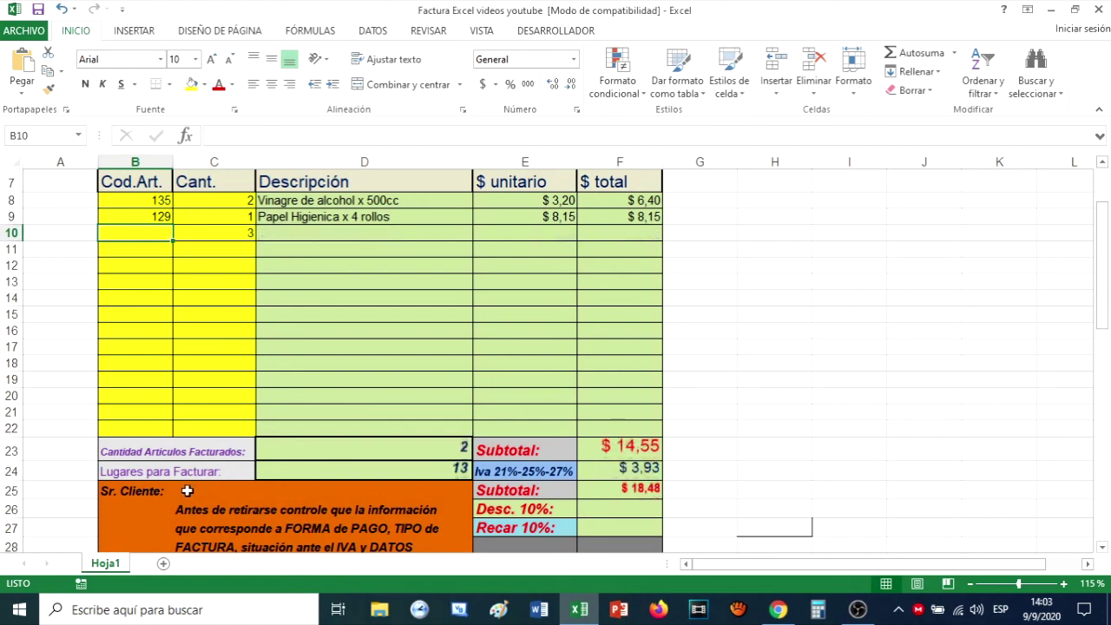